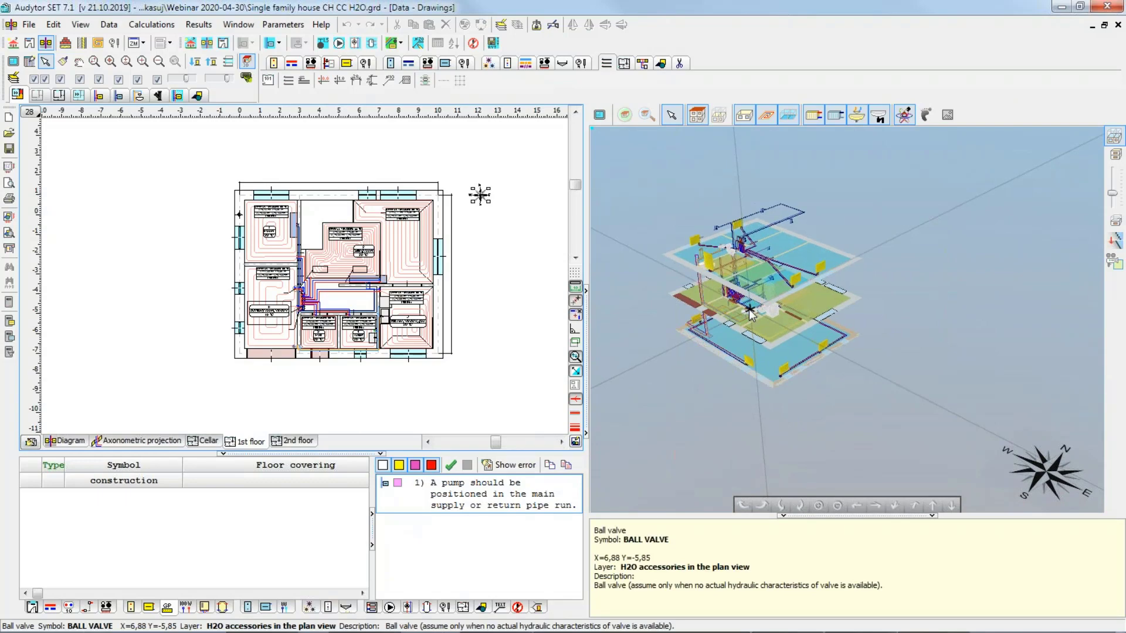
- Hide the water supply, cooling and central heating installations in the 3D view of the house
{"action": "scroll", "coordinate": [762, 310], "scroll_direction": "up", "scroll_amount": 3}
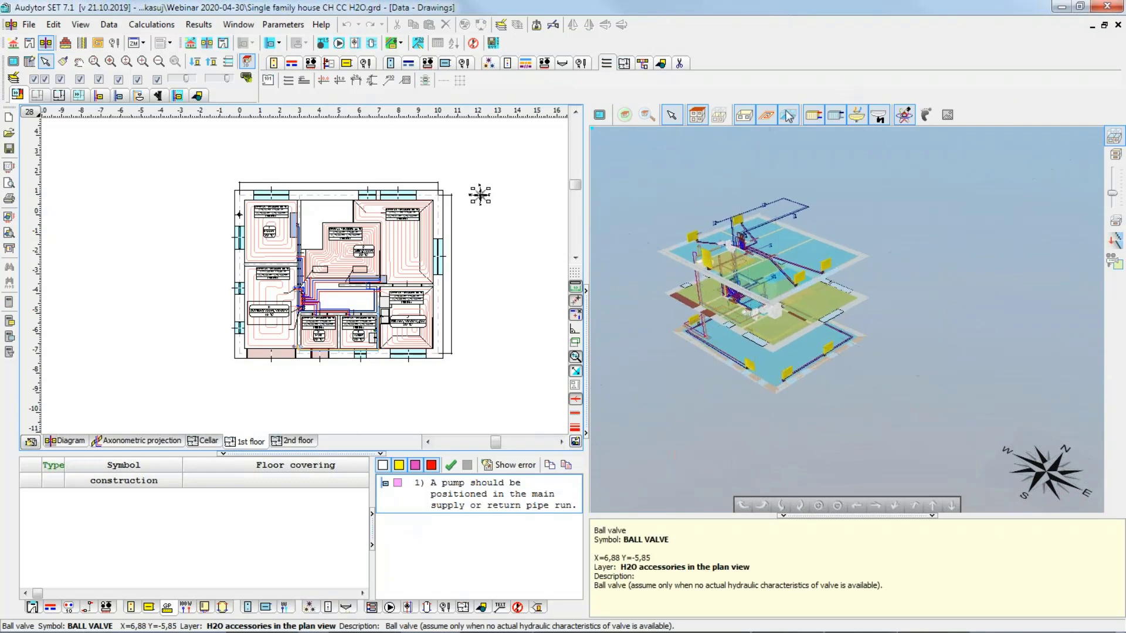
{"action": "left_click", "coordinate": [835, 116]}
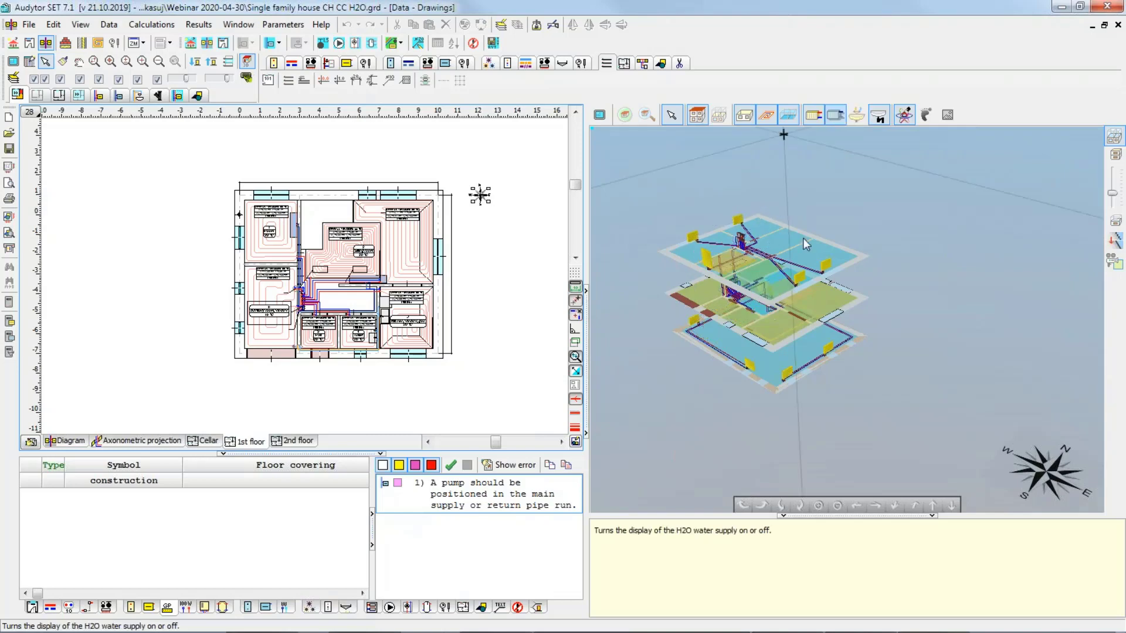
{"action": "scroll", "coordinate": [704, 320], "scroll_direction": "up", "scroll_amount": 2}
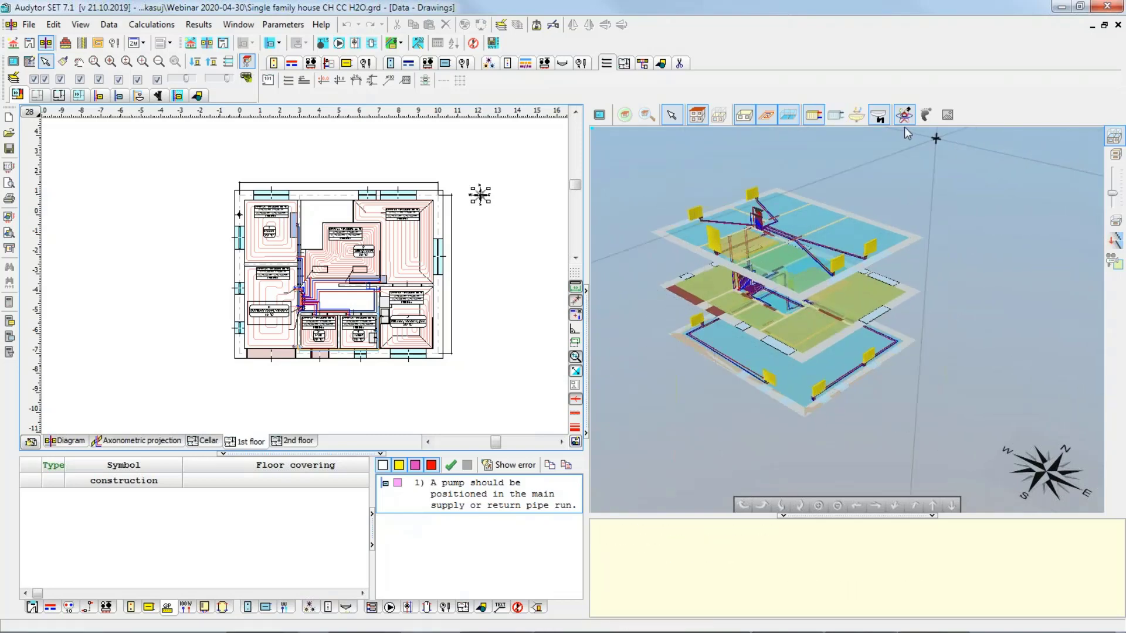
{"action": "left_click", "coordinate": [814, 116]}
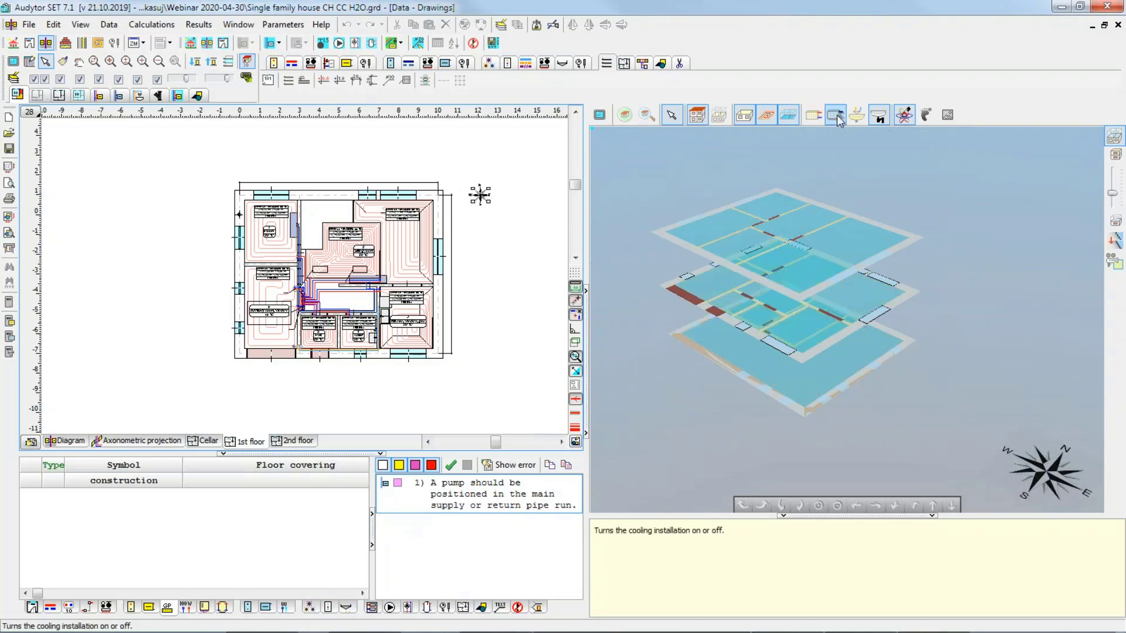
- Display the cooling installation and the water supply in the 3D view, and hide the cooling installation again
{"action": "left_click", "coordinate": [836, 115]}
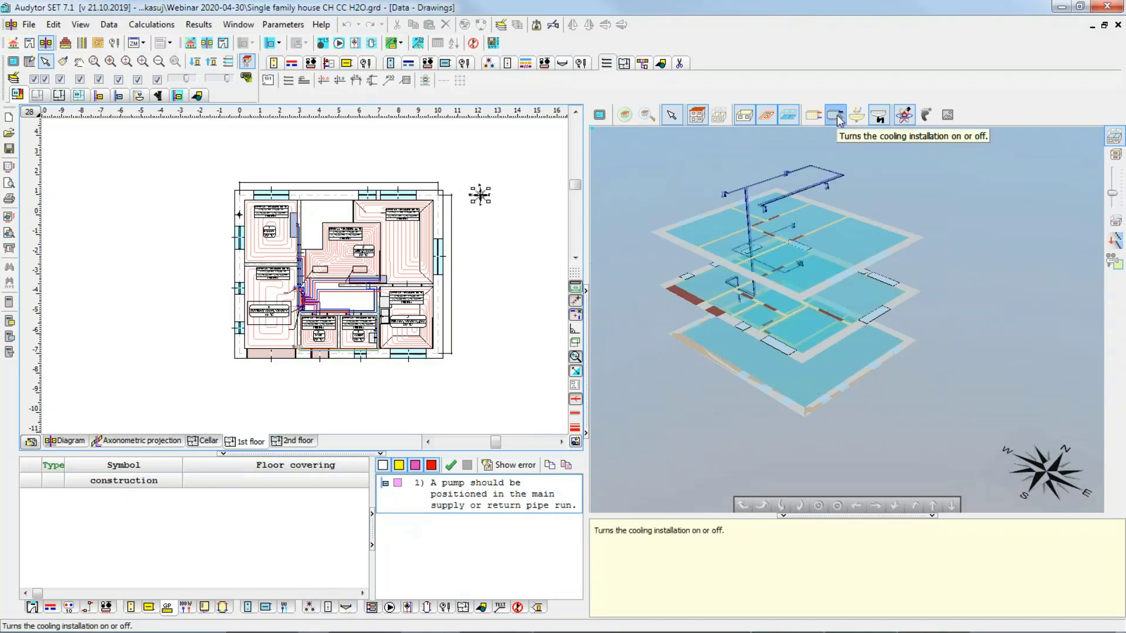
{"action": "left_click", "coordinate": [863, 118]}
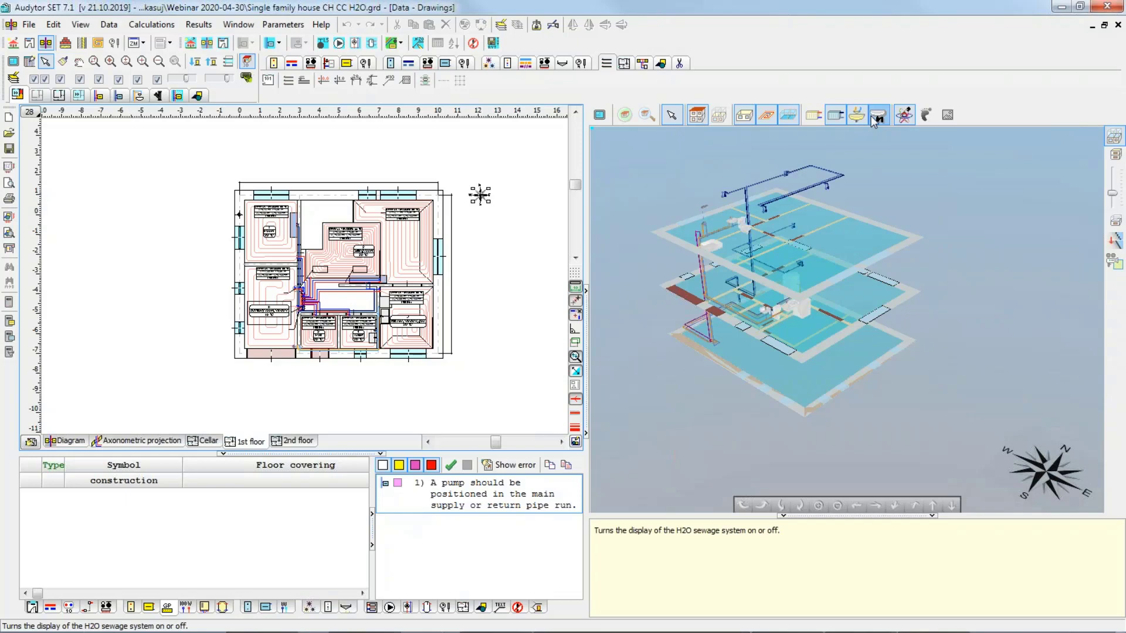
{"action": "left_click", "coordinate": [842, 115]}
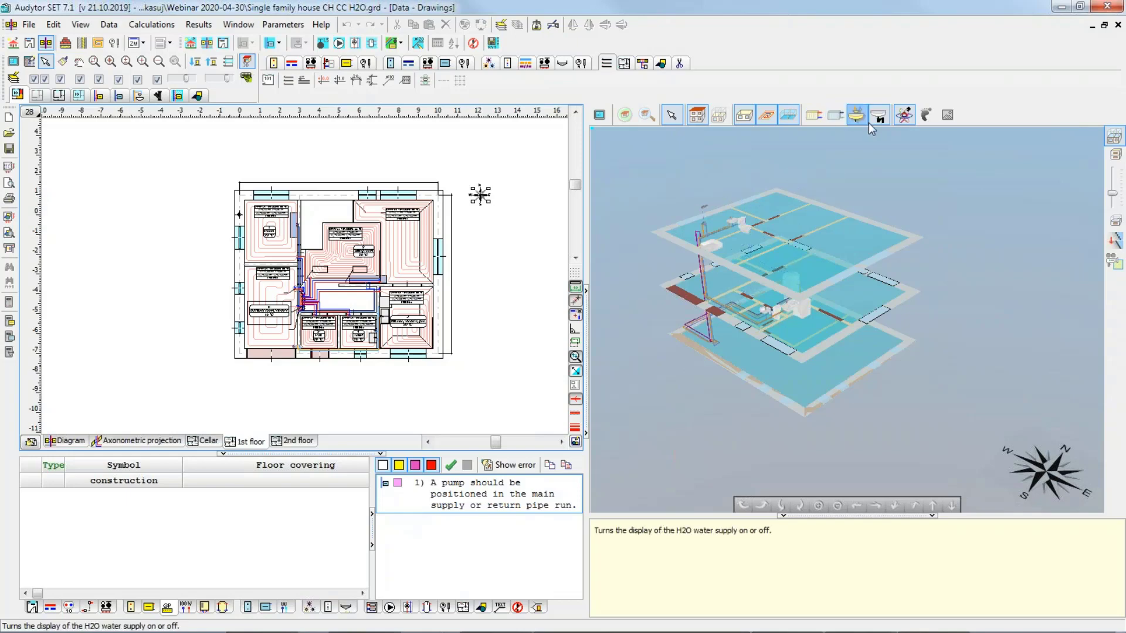
- Hide the blue storey surfaces in the 3D view, and turn the walls, windows and doors off and back on
{"action": "left_click", "coordinate": [752, 116]}
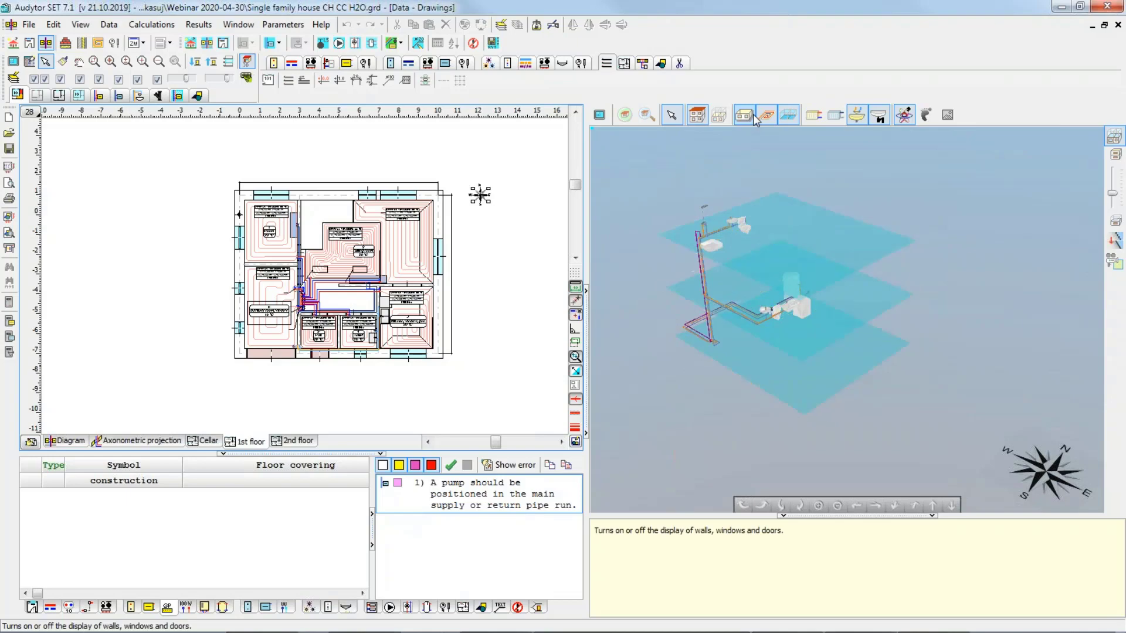
{"action": "left_click", "coordinate": [788, 117]}
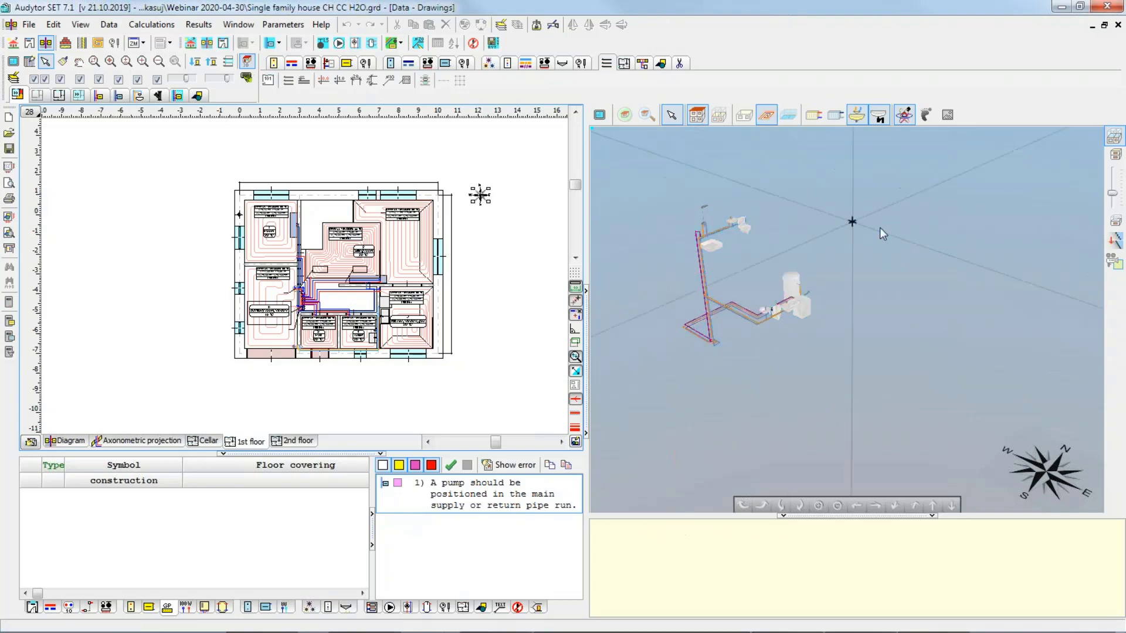
{"action": "left_click", "coordinate": [744, 115]}
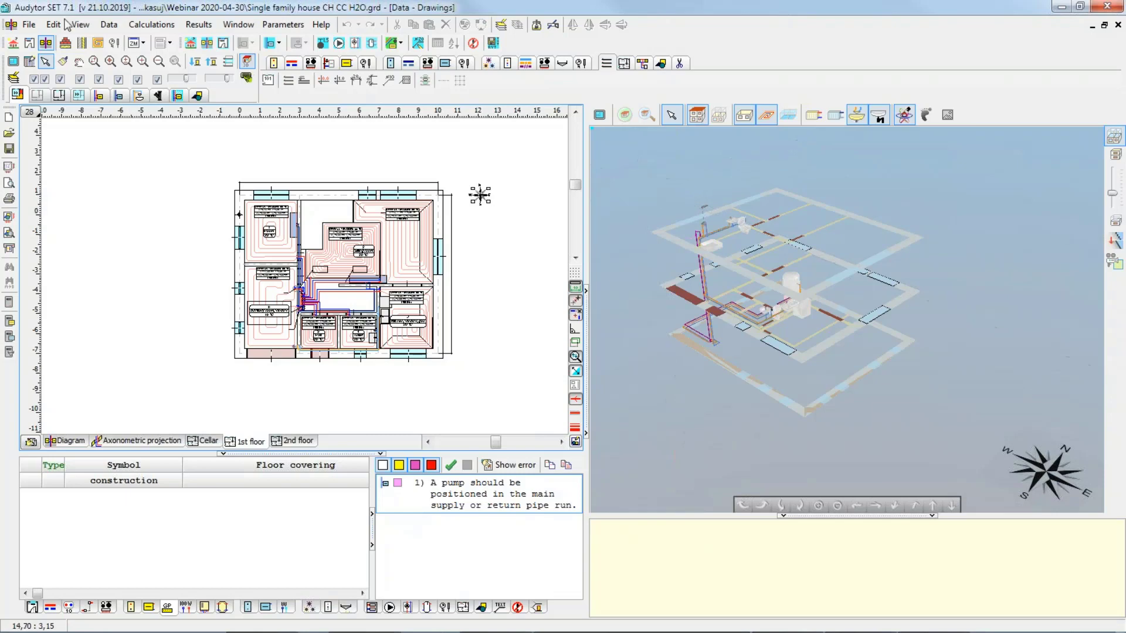
- Open the project's general data and run the complete calculation, declining to view the diagnostics
{"action": "left_click", "coordinate": [29, 26]}
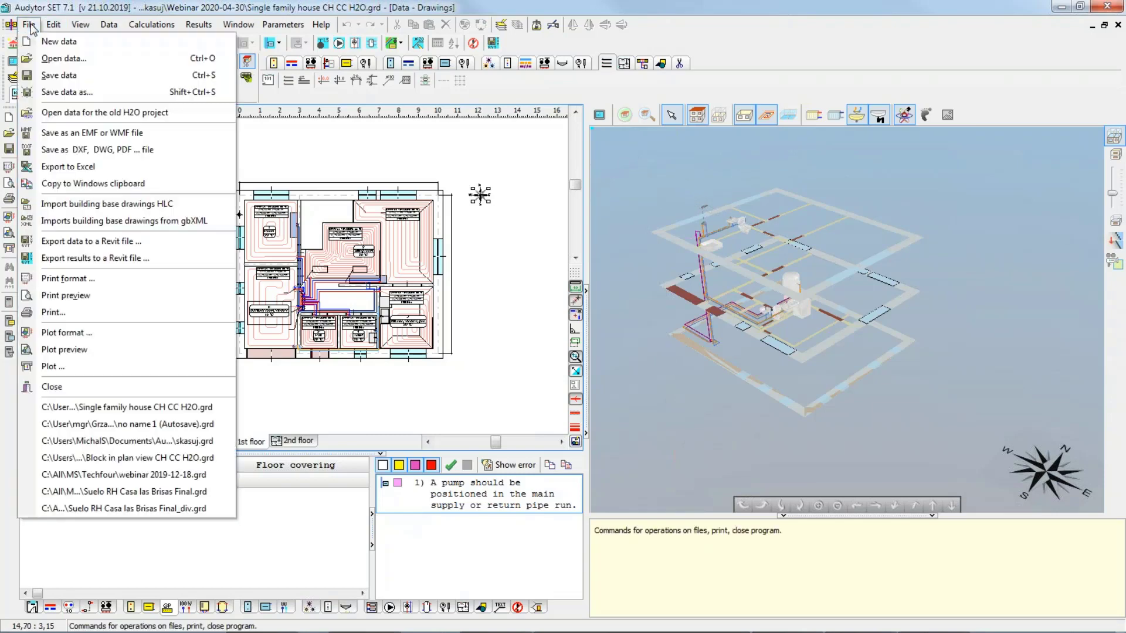
{"action": "left_click", "coordinate": [13, 46]}
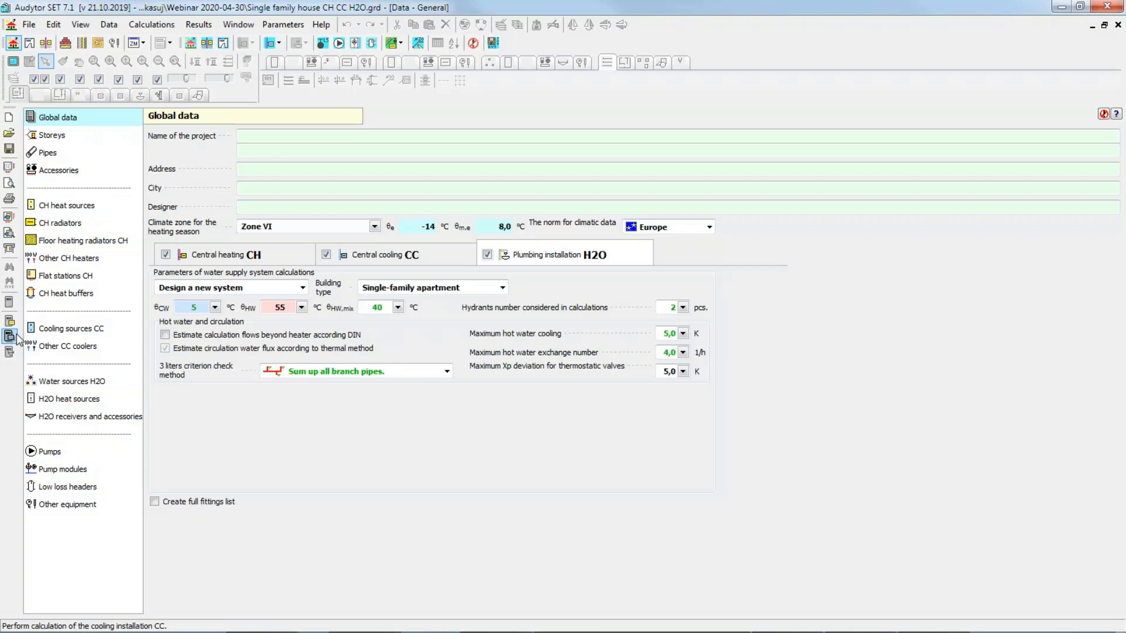
{"action": "left_click", "coordinate": [8, 301]}
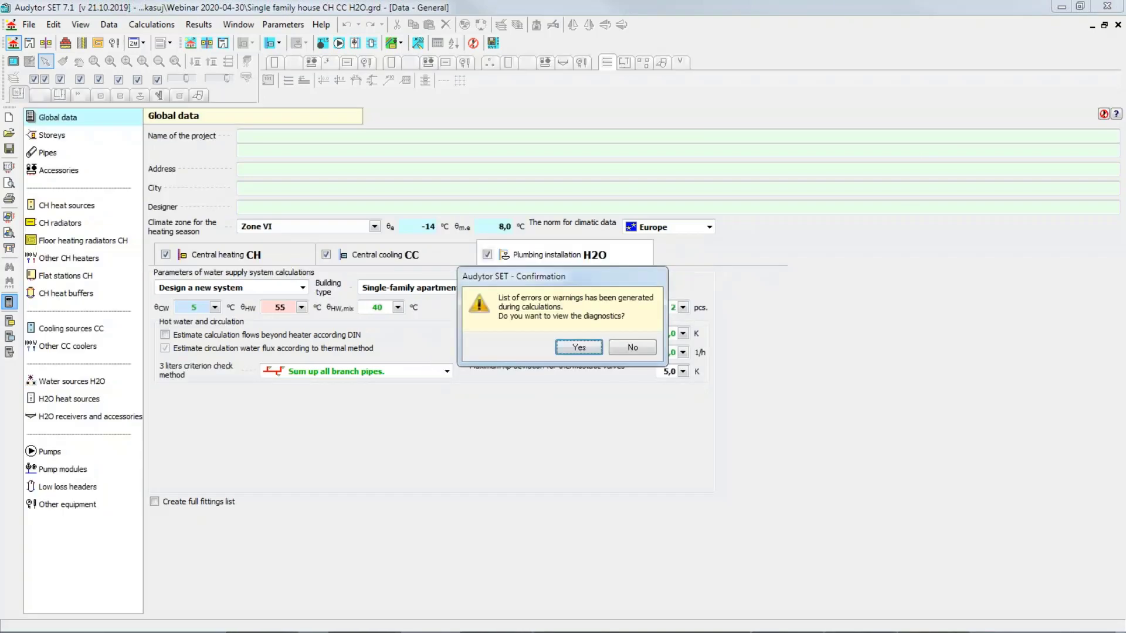
{"action": "left_click", "coordinate": [630, 352]}
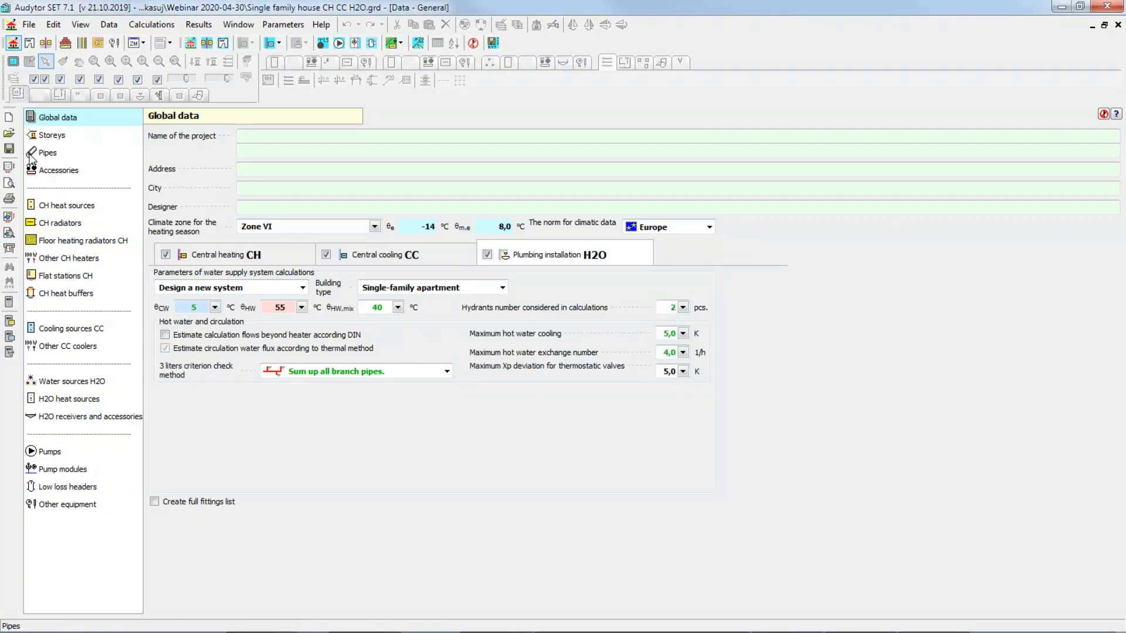
- Export the calculation results to a Revit file with Central heating, Central cooling and Plumbing included
{"action": "left_click", "coordinate": [29, 24]}
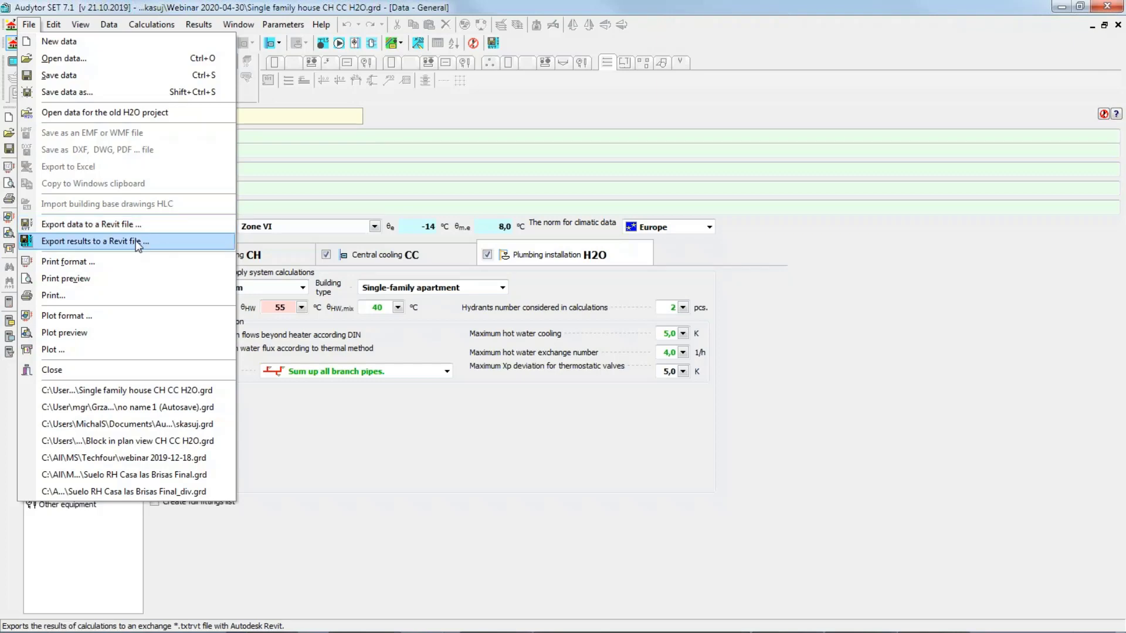
{"action": "left_click", "coordinate": [167, 244]}
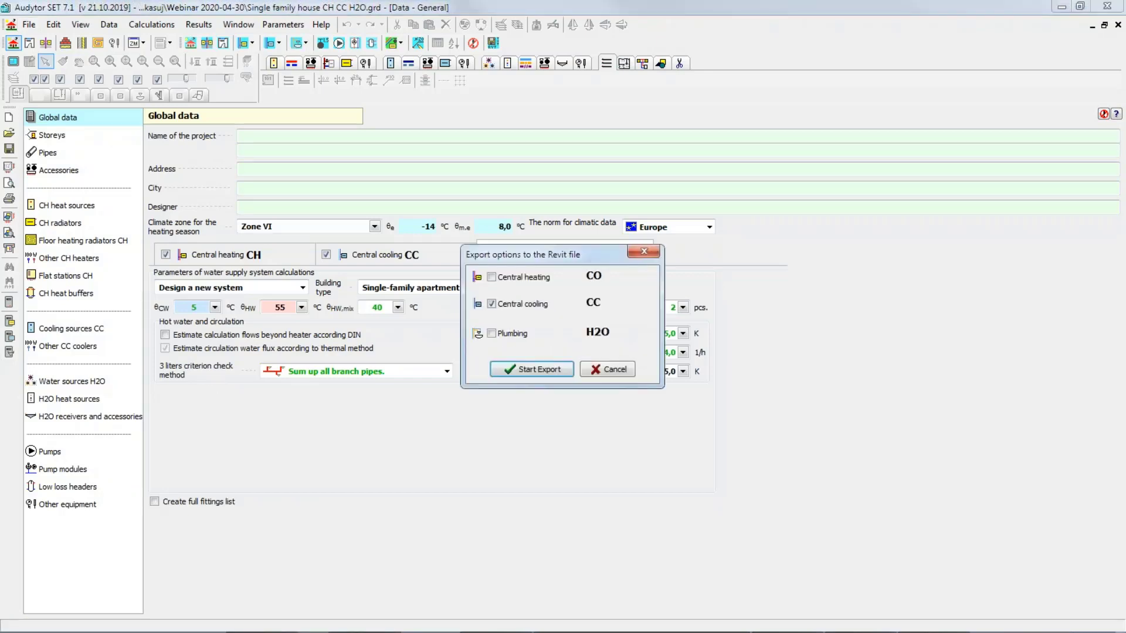
{"action": "left_click", "coordinate": [492, 277]}
{"action": "left_click", "coordinate": [491, 333]}
{"action": "left_click", "coordinate": [516, 369]}
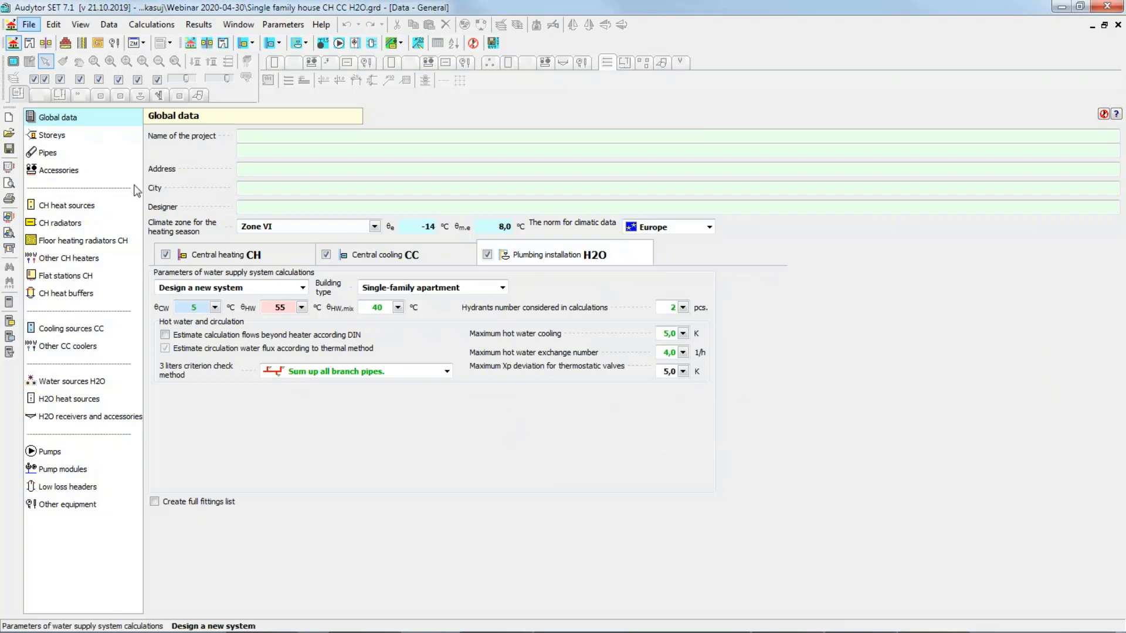
- Repeat the export of results to a Revit file with all three installations selected
{"action": "left_click", "coordinate": [29, 25]}
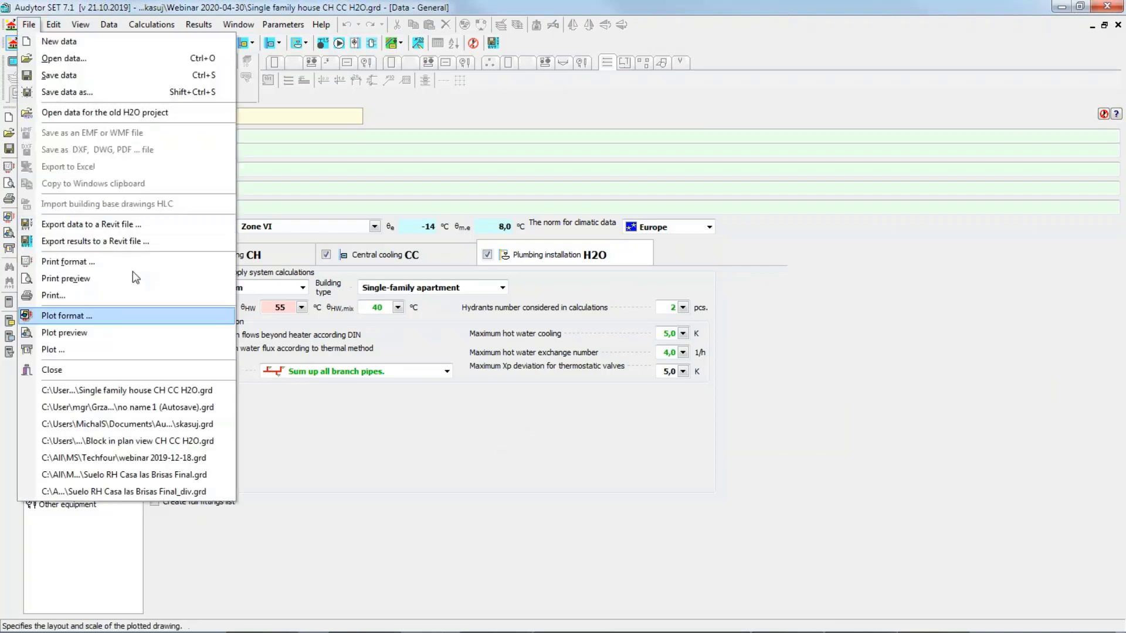
{"action": "left_click", "coordinate": [111, 239]}
{"action": "left_click", "coordinate": [548, 381]}
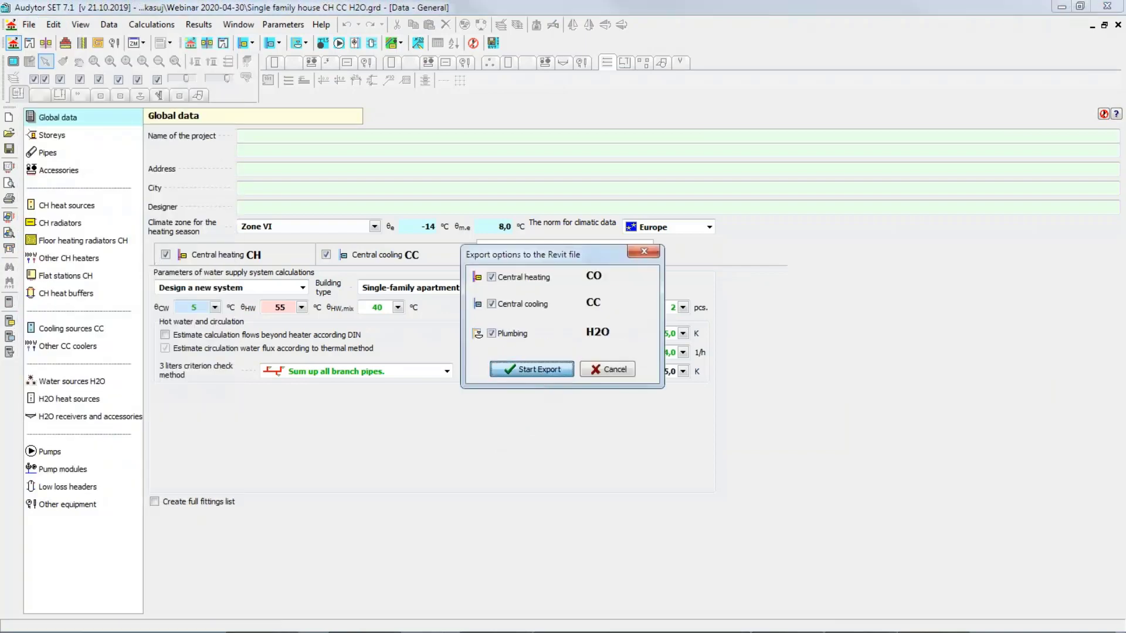
- Switch to Revit, where the domek jedno rodzinny-architektura.rvt model is open
{"action": "key", "text": "alt+Tab"}
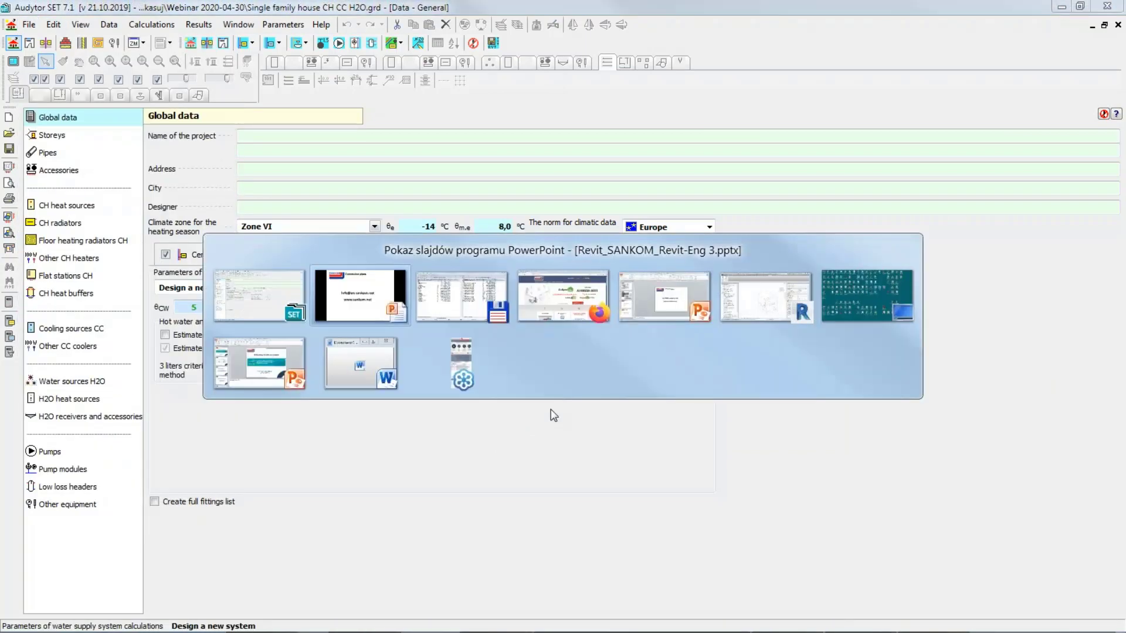
{"action": "key", "text": "alt+Tab"}
{"action": "key", "text": "alt+Tab"}
{"action": "key", "text": "alt+Tab"}
{"action": "key", "text": "alt+Tab"}
{"action": "key", "text": "alt+Tab"}
{"action": "key", "text": "alt+Tab"}
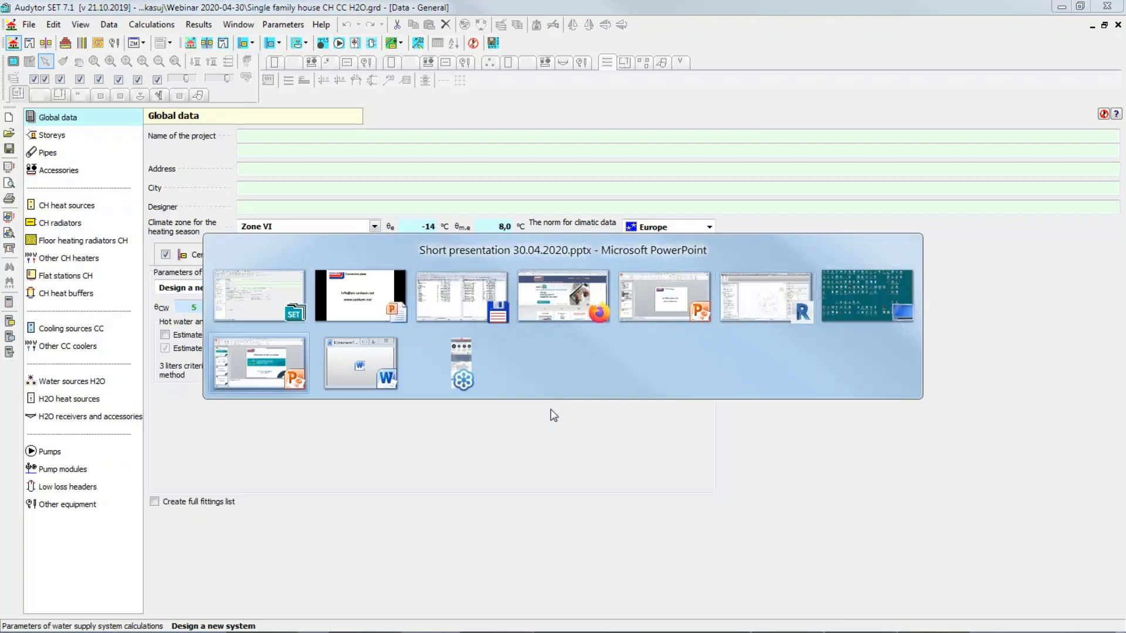
{"action": "key", "text": "alt+Tab"}
{"action": "key", "text": "alt+Tab"}
{"action": "key", "text": "alt+Tab"}
{"action": "key", "text": "alt+Tab"}
{"action": "key", "text": "alt+Tab"}
{"action": "key", "text": "alt+Tab"}
{"action": "key", "text": "alt+Tab"}
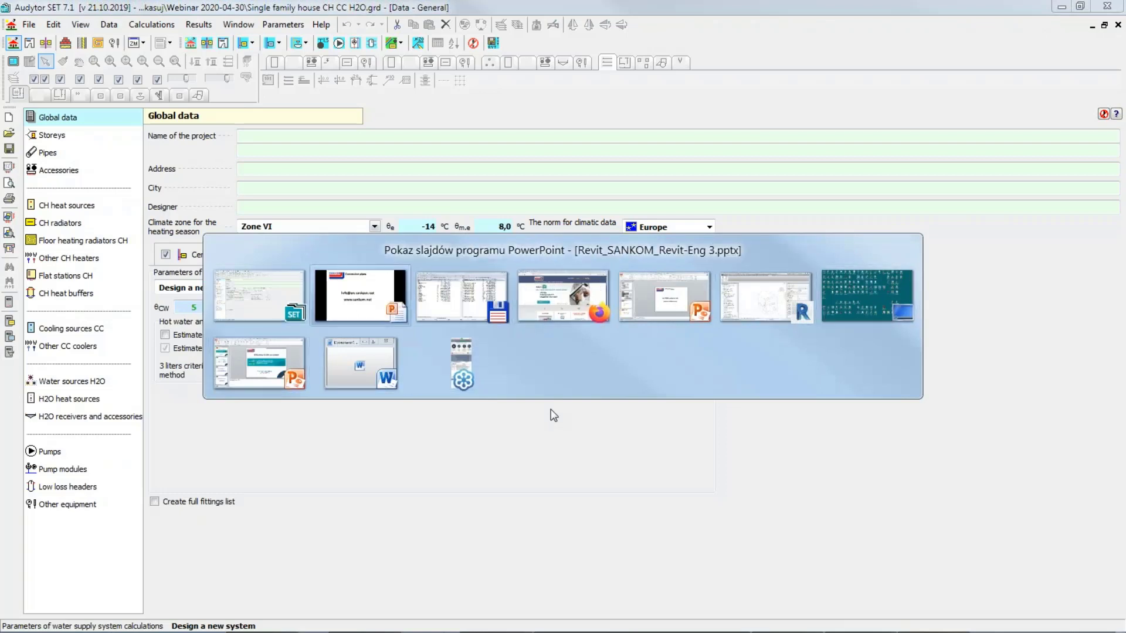
{"action": "key", "text": "alt+Tab"}
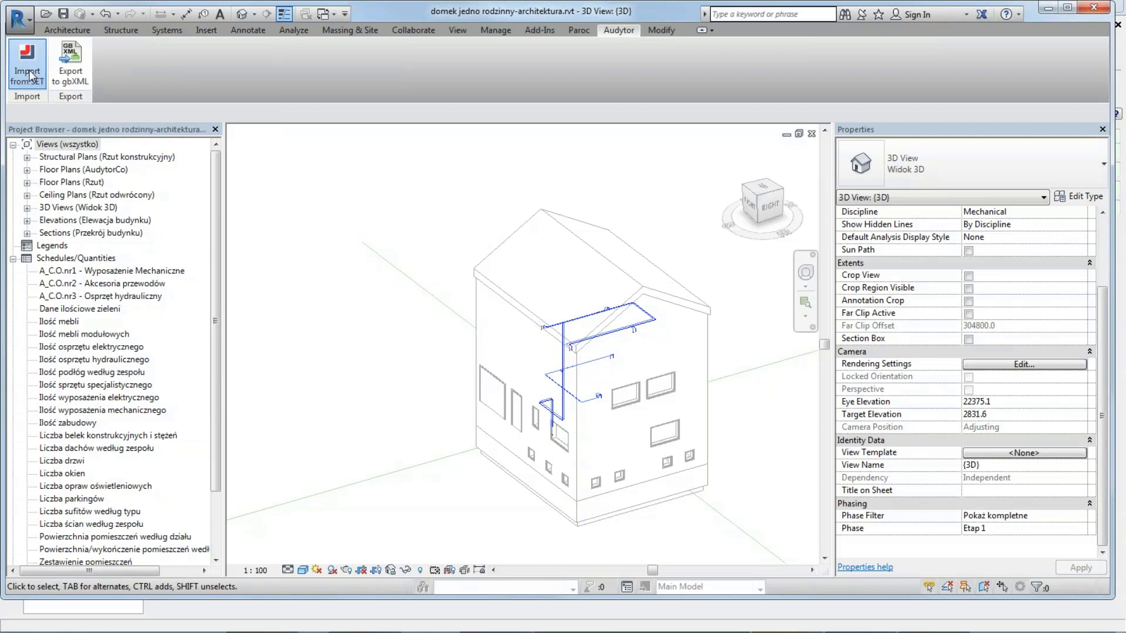
- Delete the previously imported installation from the house model with the Import from SET tool
{"action": "left_click", "coordinate": [28, 76]}
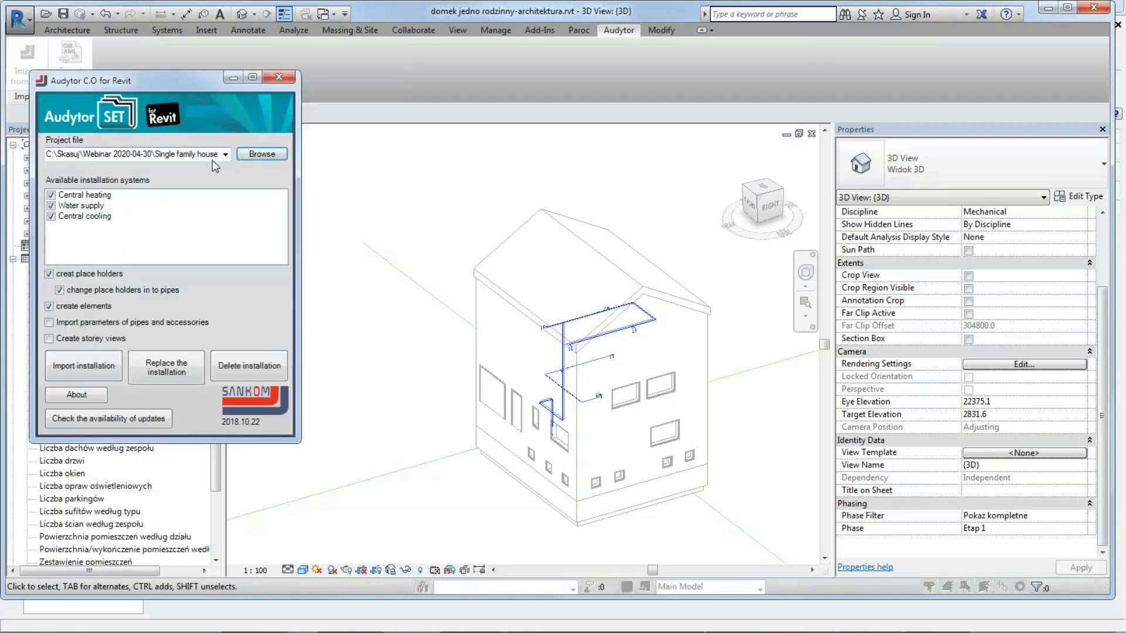
{"action": "left_click", "coordinate": [242, 368]}
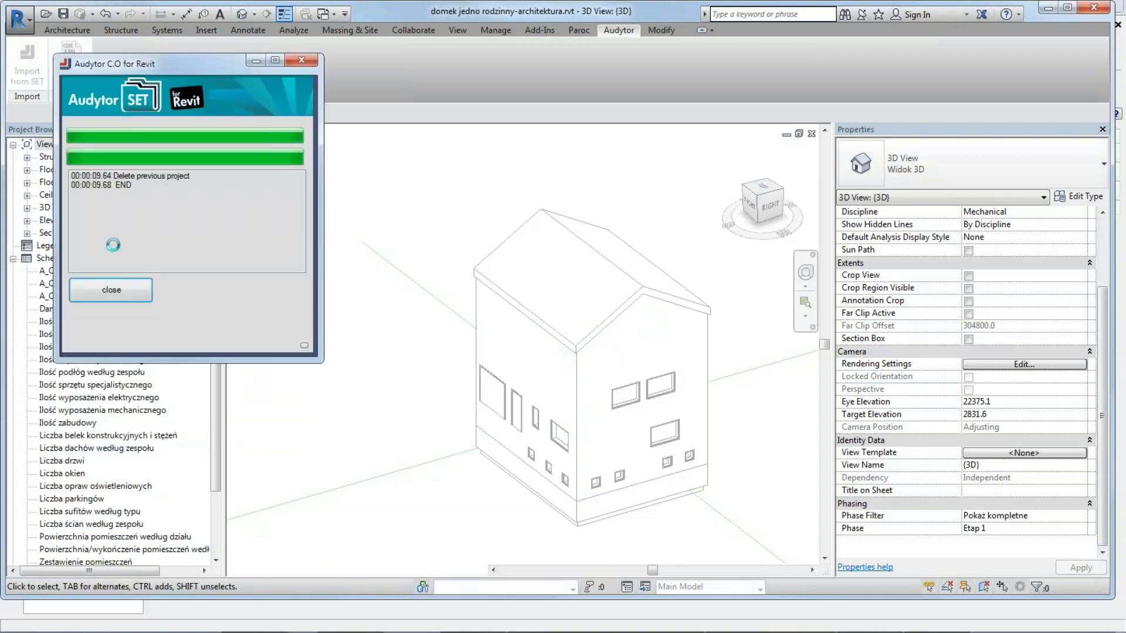
{"action": "left_click", "coordinate": [116, 290]}
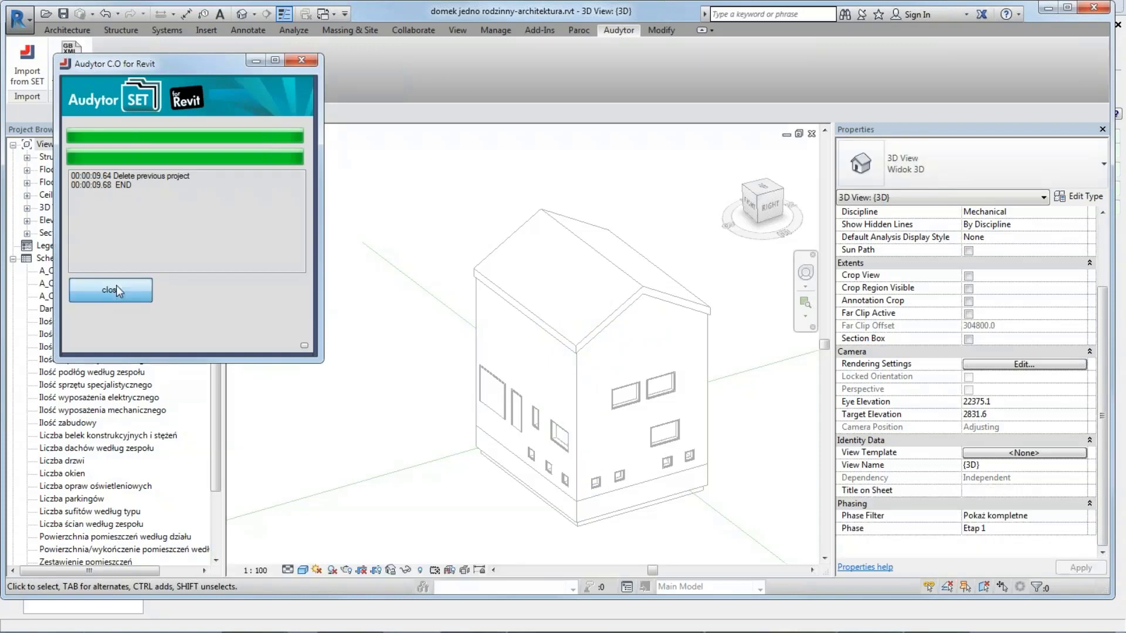
- Start a new import from SET and exclude Central heating and Central cooling, keeping only Water supply selected
{"action": "left_click", "coordinate": [23, 62]}
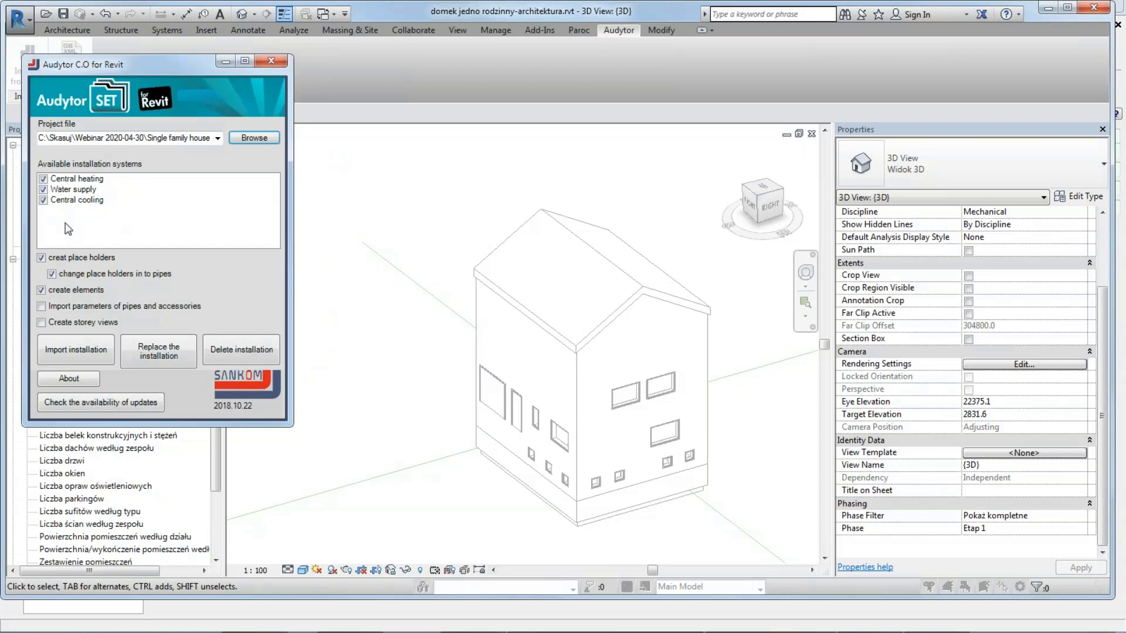
{"action": "left_click", "coordinate": [53, 179]}
{"action": "left_click", "coordinate": [44, 200]}
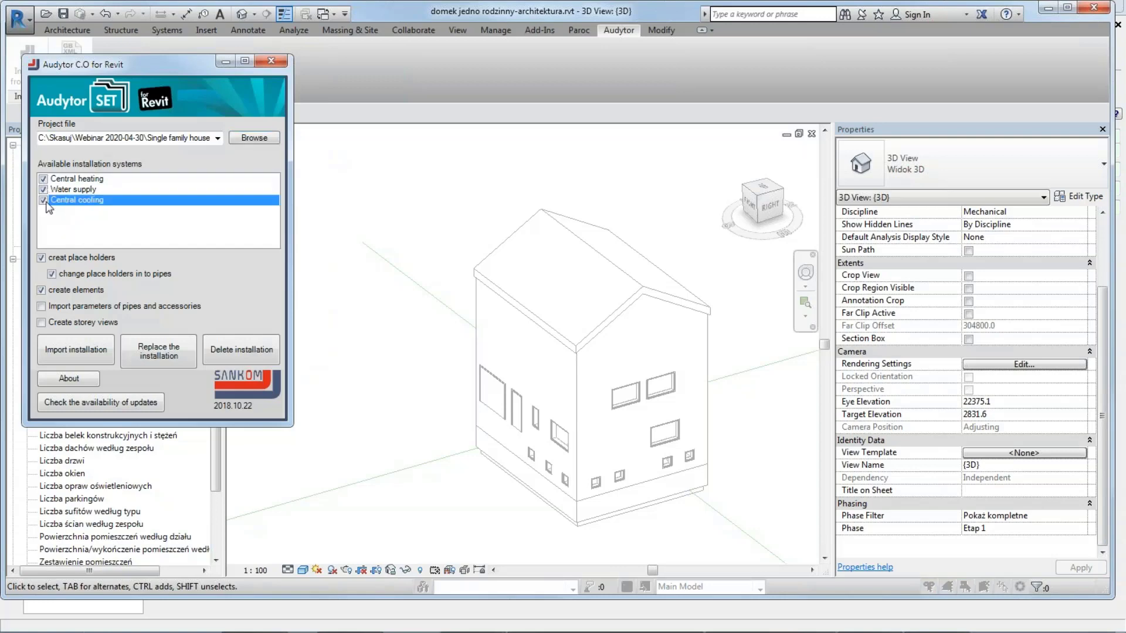
{"action": "left_click", "coordinate": [43, 179]}
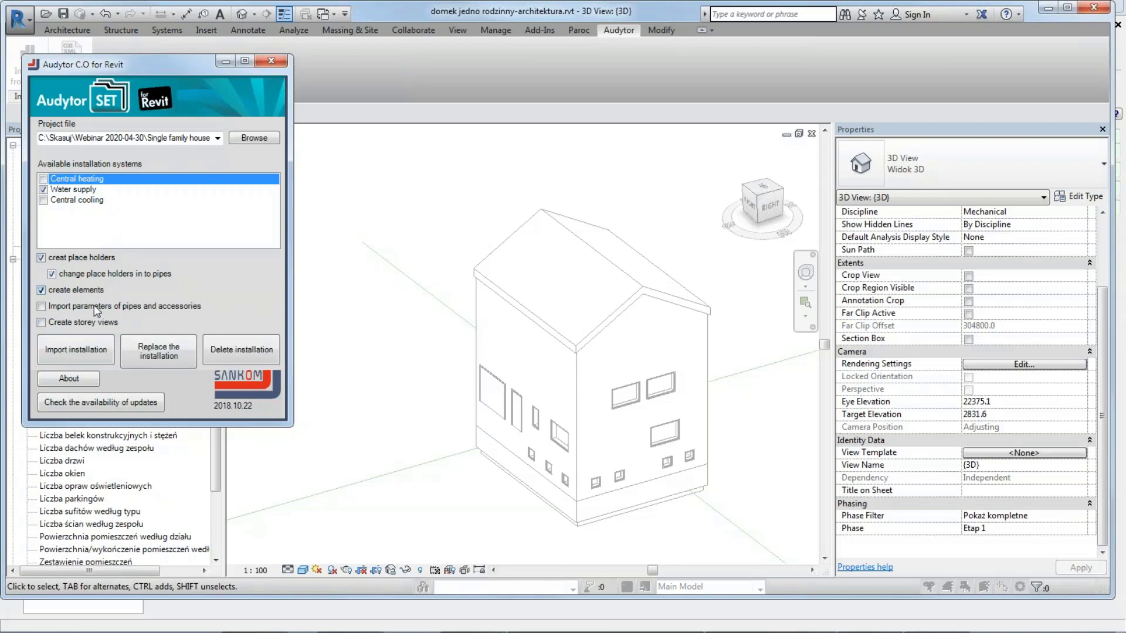
- Enable importing parameters of pipes and accessories and creating storey views, and import the installation into the model
{"action": "left_click", "coordinate": [58, 310]}
{"action": "left_click", "coordinate": [104, 324]}
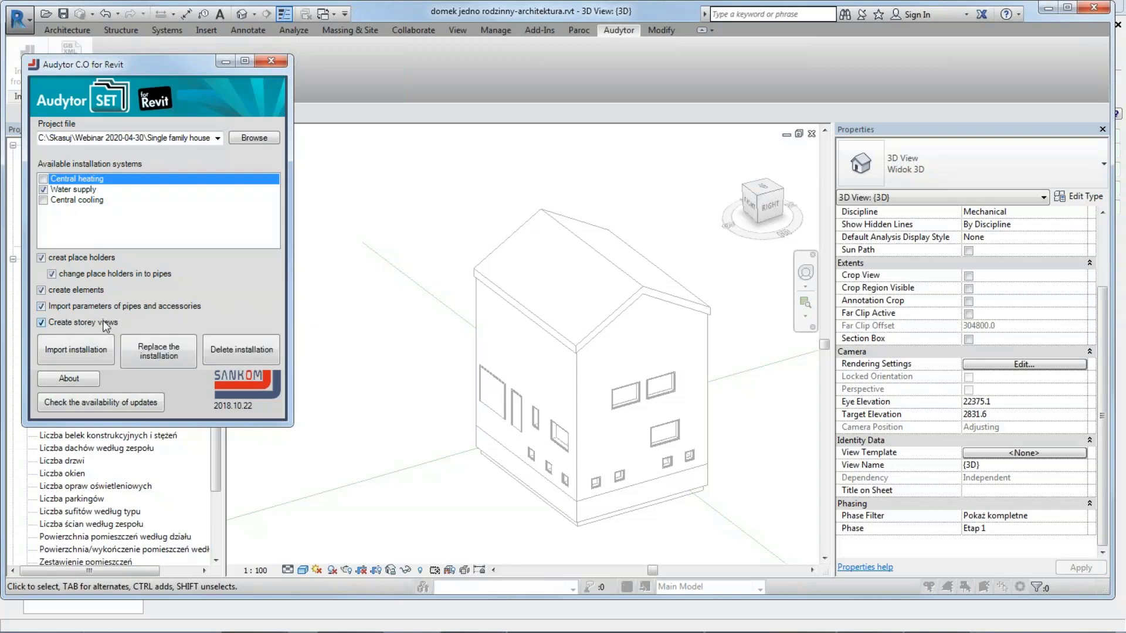
{"action": "left_click", "coordinate": [70, 350]}
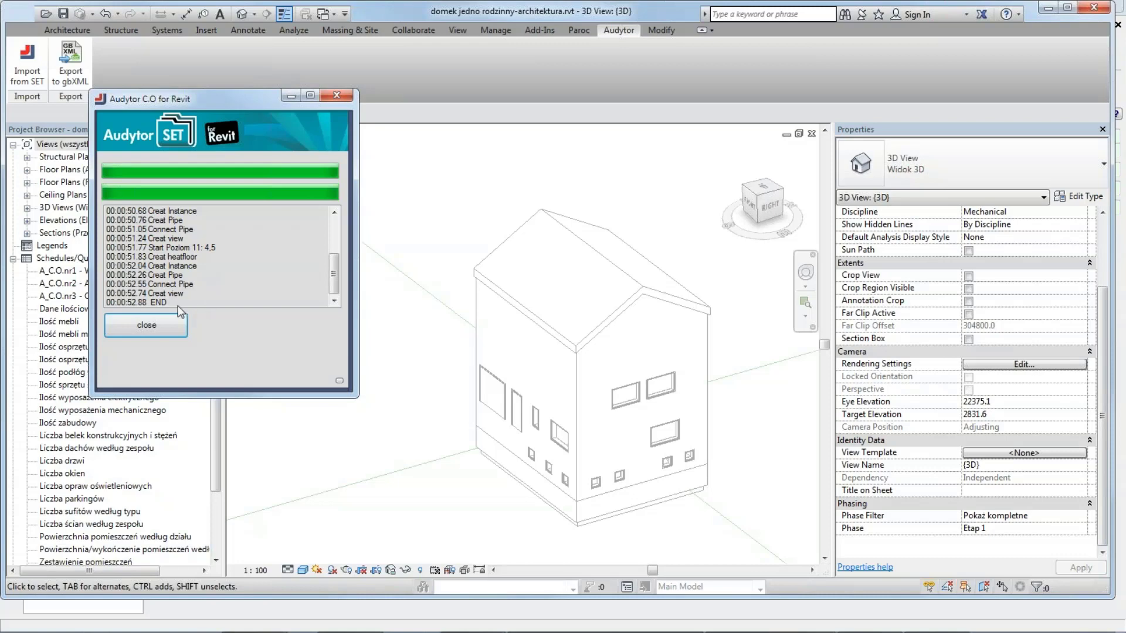
{"action": "left_click", "coordinate": [146, 324]}
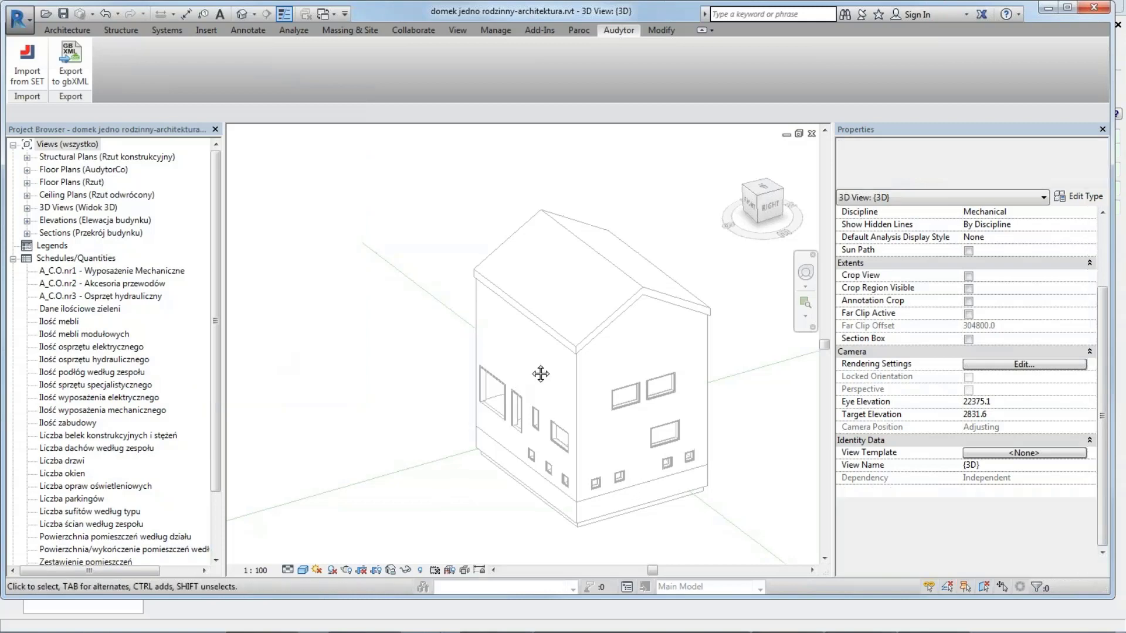
{"action": "middle_click_drag", "start_coordinate": [541, 305], "coordinate": [464, 279]}
{"action": "right_click", "coordinate": [527, 347]}
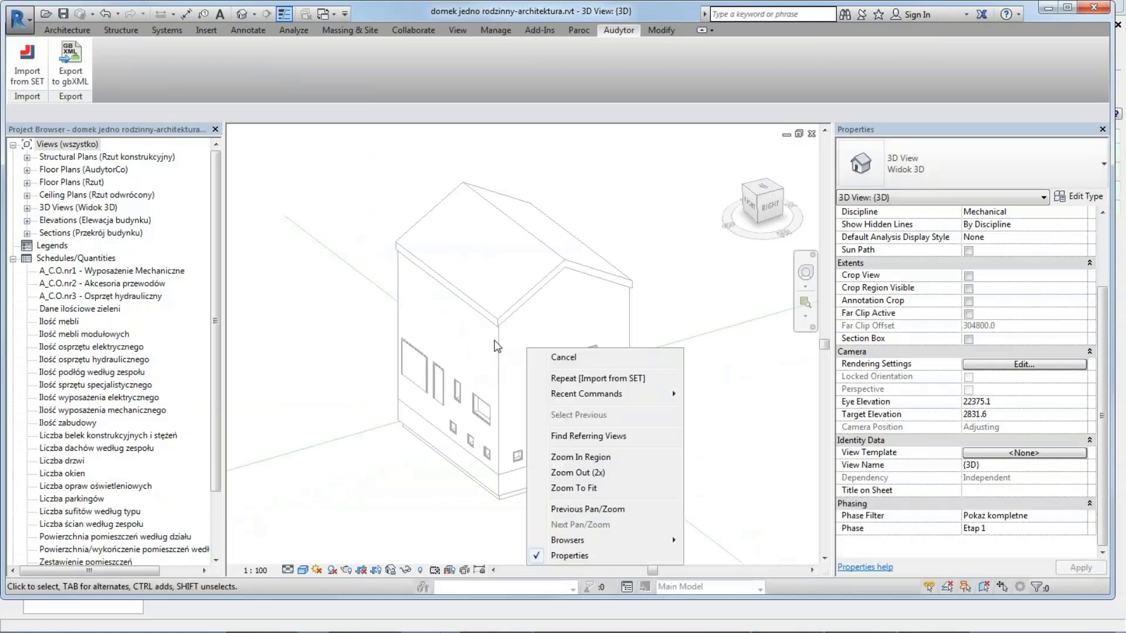
{"action": "left_click", "coordinate": [426, 358]}
{"action": "right_click", "coordinate": [553, 329]}
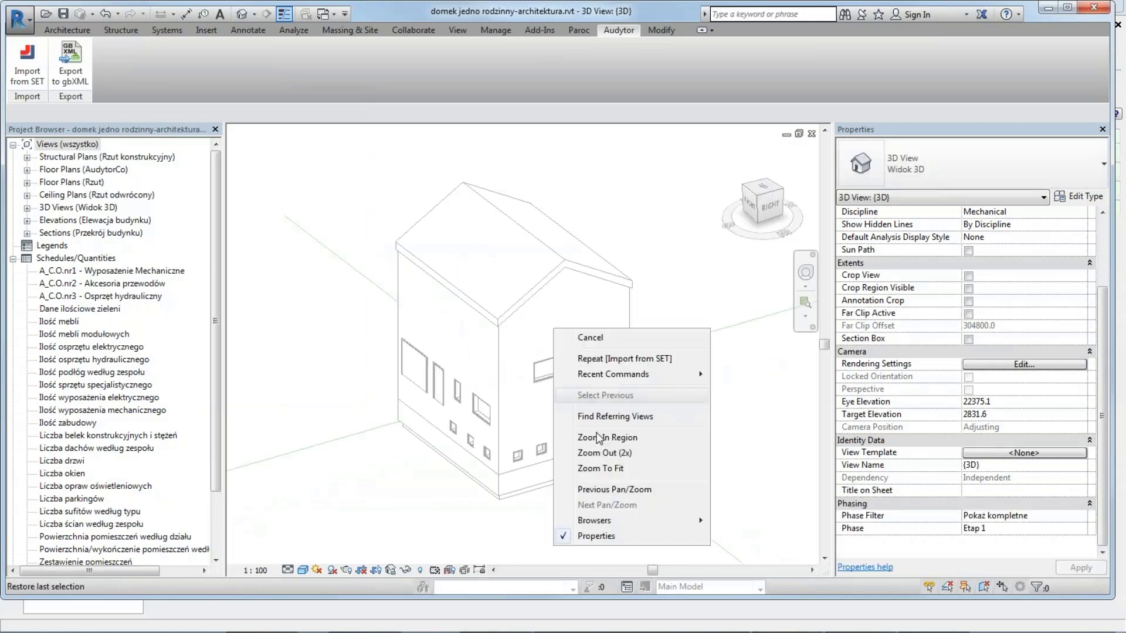
{"action": "left_click", "coordinate": [428, 350]}
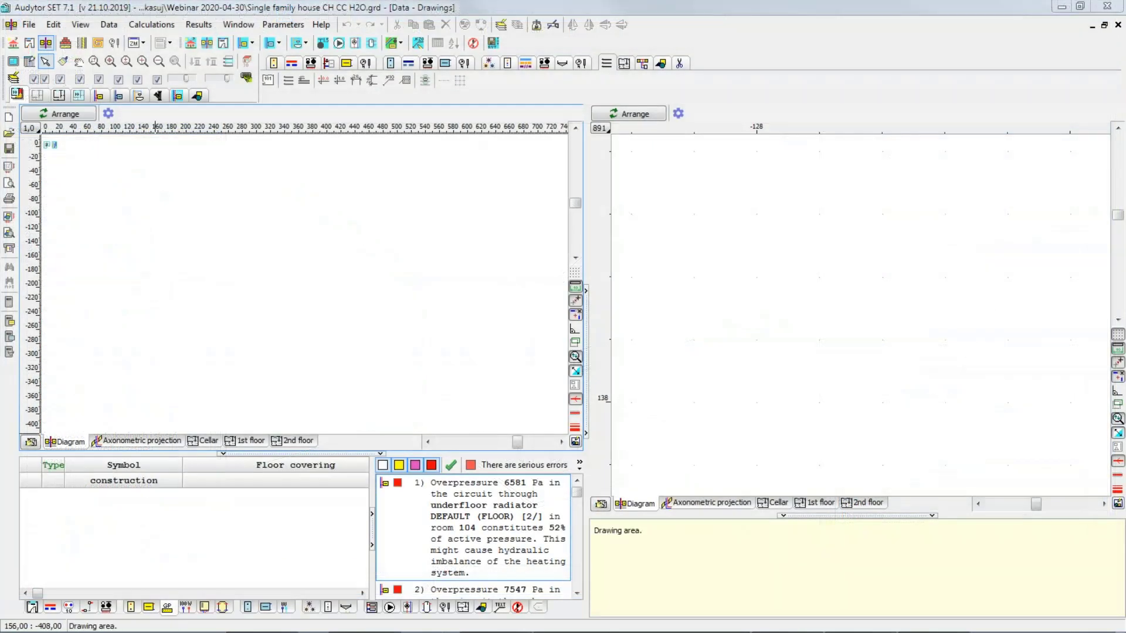
- Export the results for Central heating, Central cooling and Plumbing to Revit, overwriting the existing file Single family house CH CC H2O_Res.txtrvt
{"action": "left_click", "coordinate": [28, 24]}
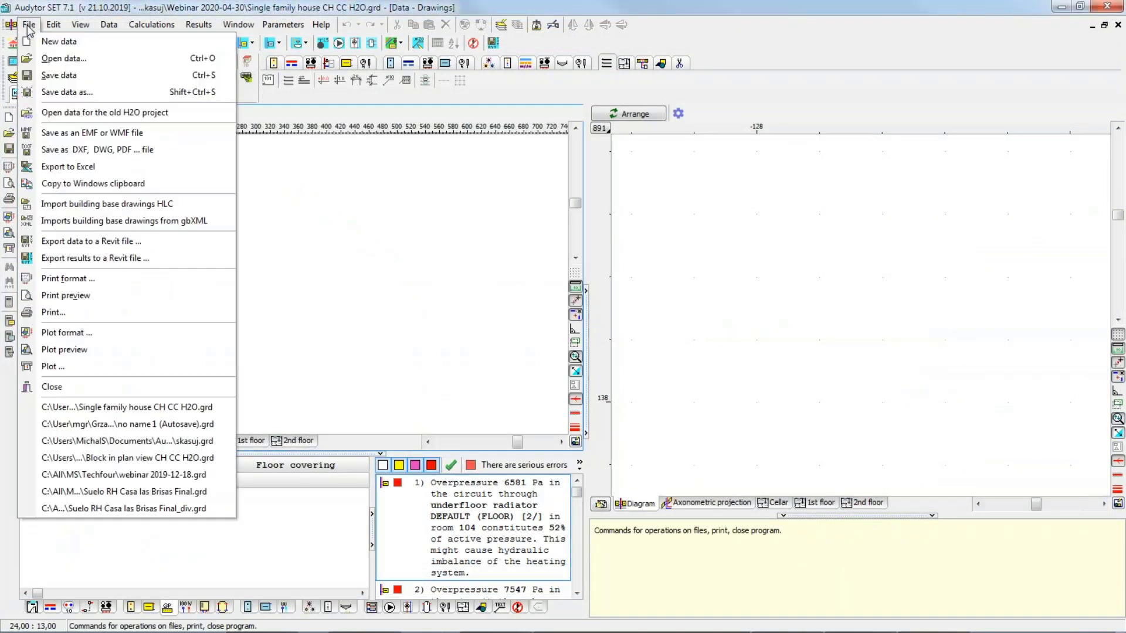
{"action": "left_click", "coordinate": [151, 258]}
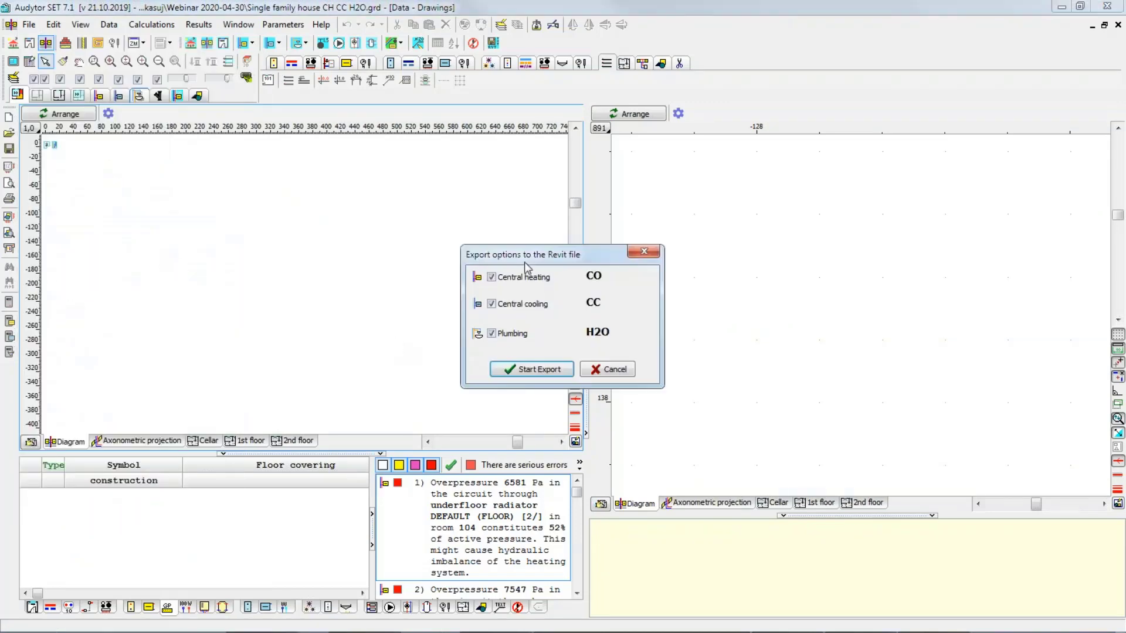
{"action": "left_click", "coordinate": [509, 370]}
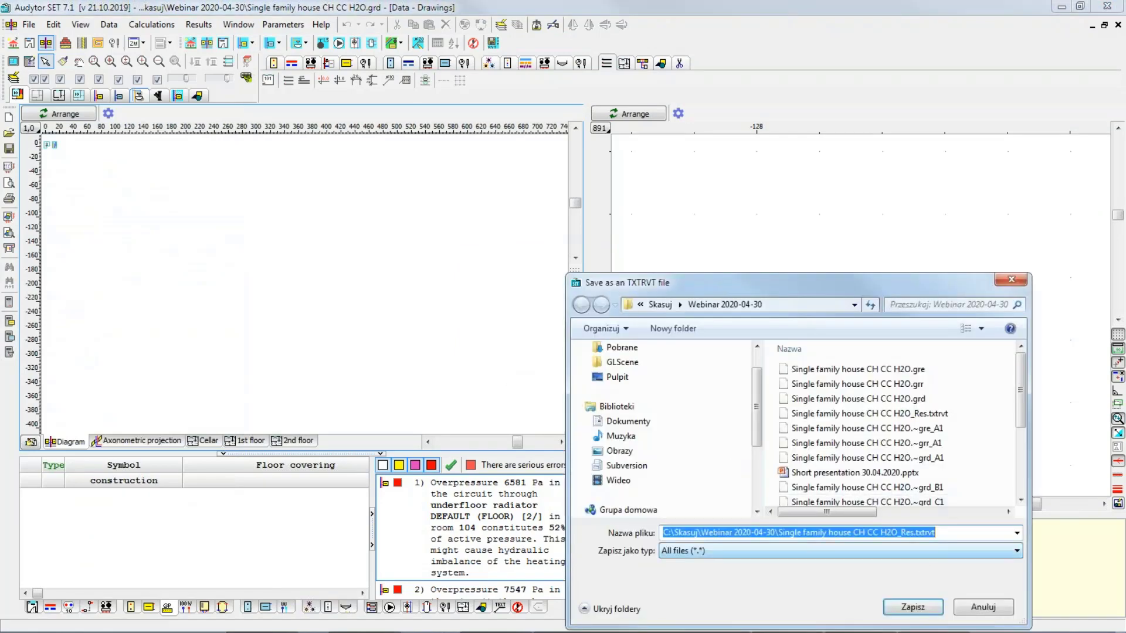
{"action": "left_click", "coordinate": [904, 610]}
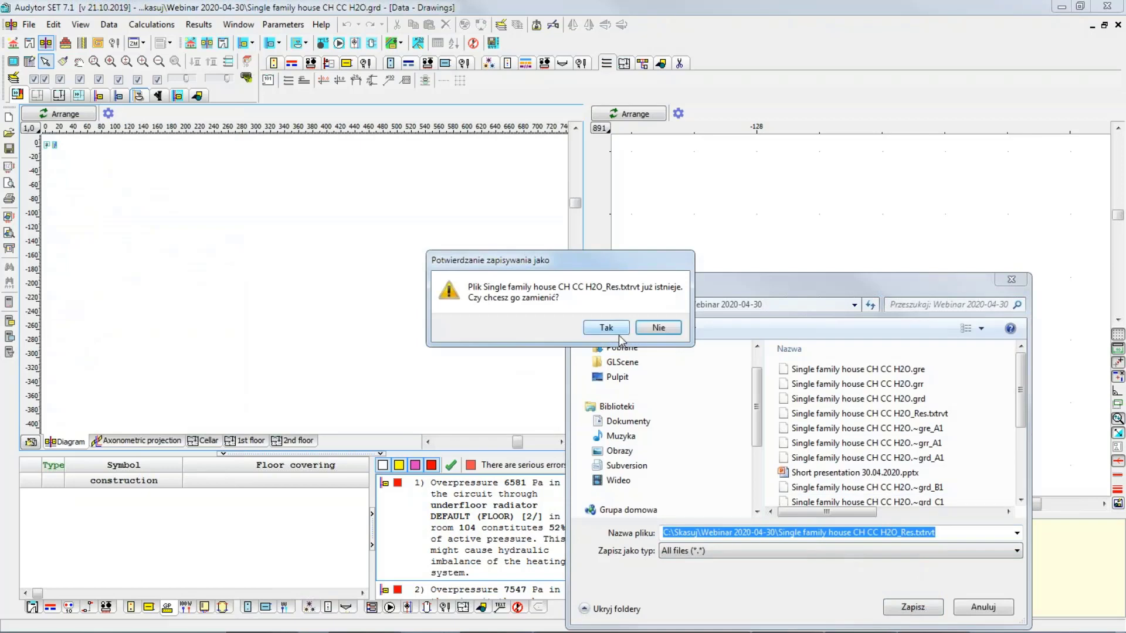
{"action": "left_click", "coordinate": [599, 330]}
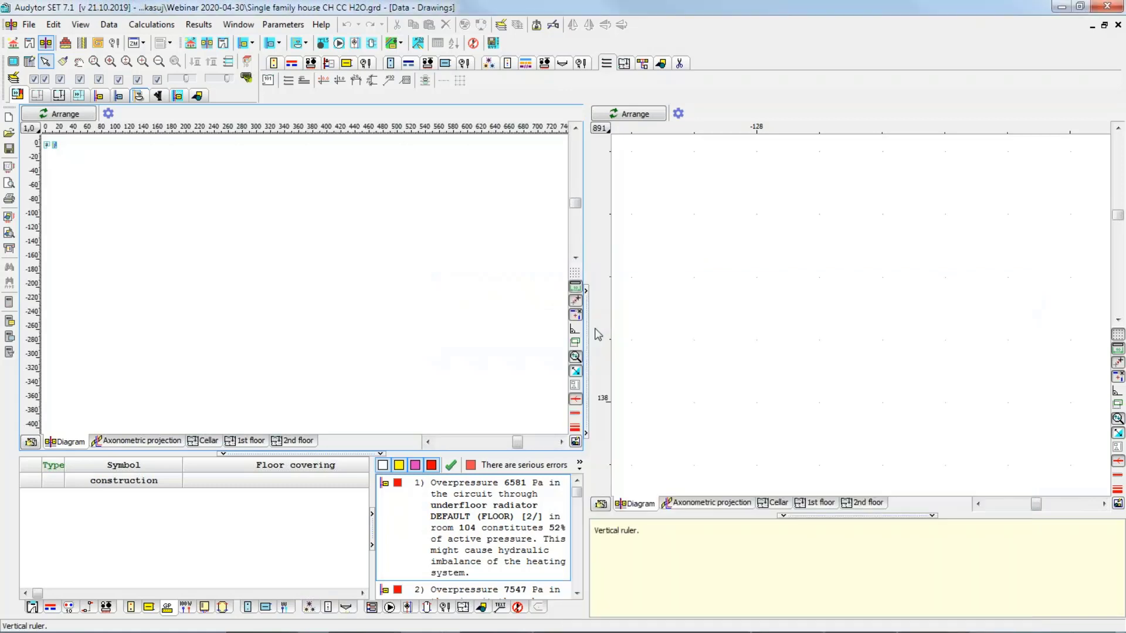
- Switch to Revit with the 3D view of domek jedno rodzinny-architektura.rvt
{"action": "key", "text": "alt+Tab"}
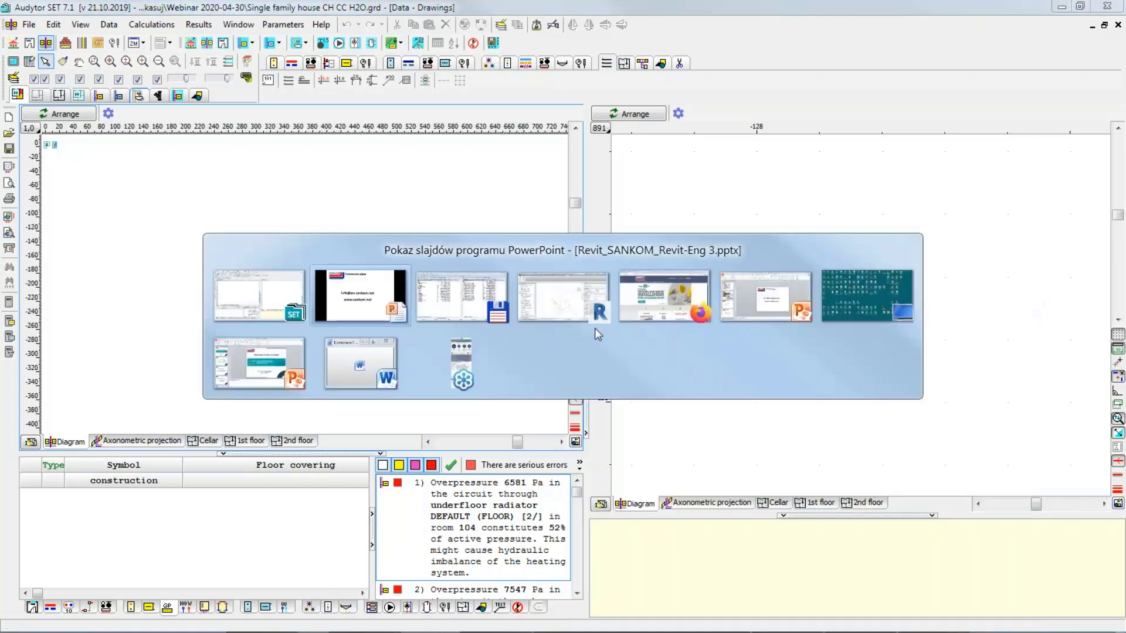
{"action": "key", "text": "alt+Tab"}
{"action": "key", "text": "alt+Tab"}
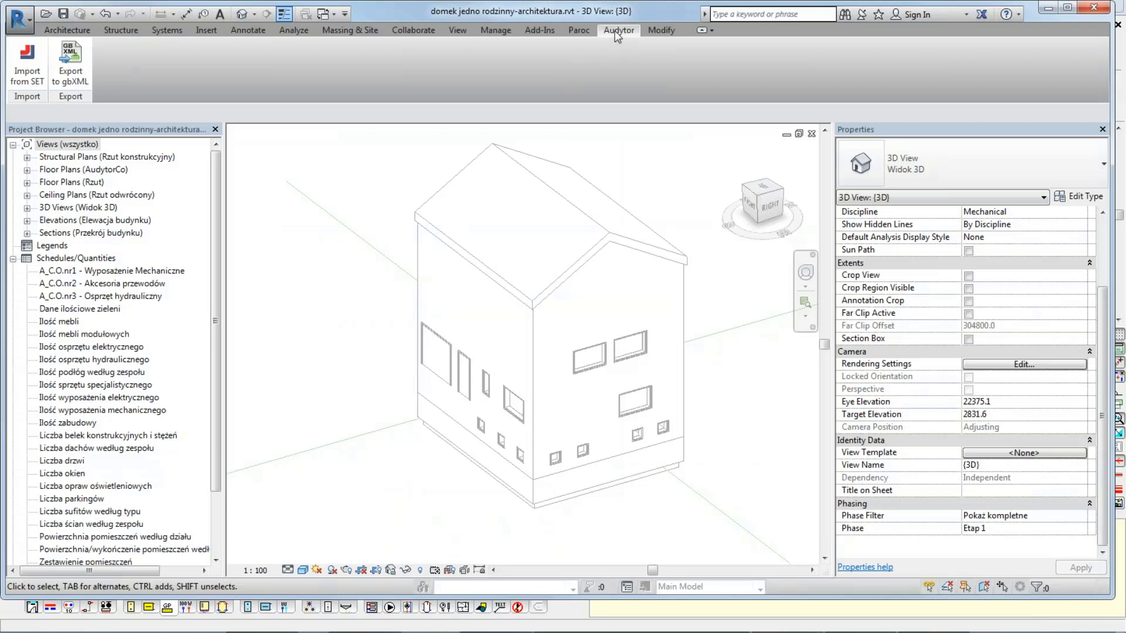
- Import only the Water supply from SET into the house model, including the parameters of pipes and accessories
{"action": "left_click", "coordinate": [23, 56]}
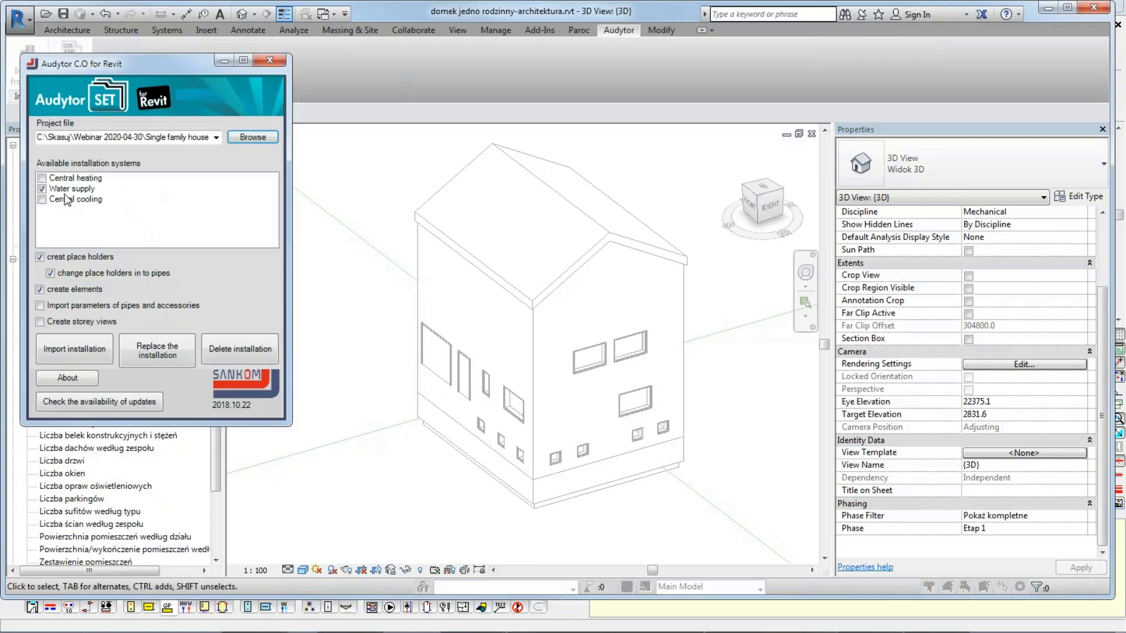
{"action": "left_click", "coordinate": [41, 307]}
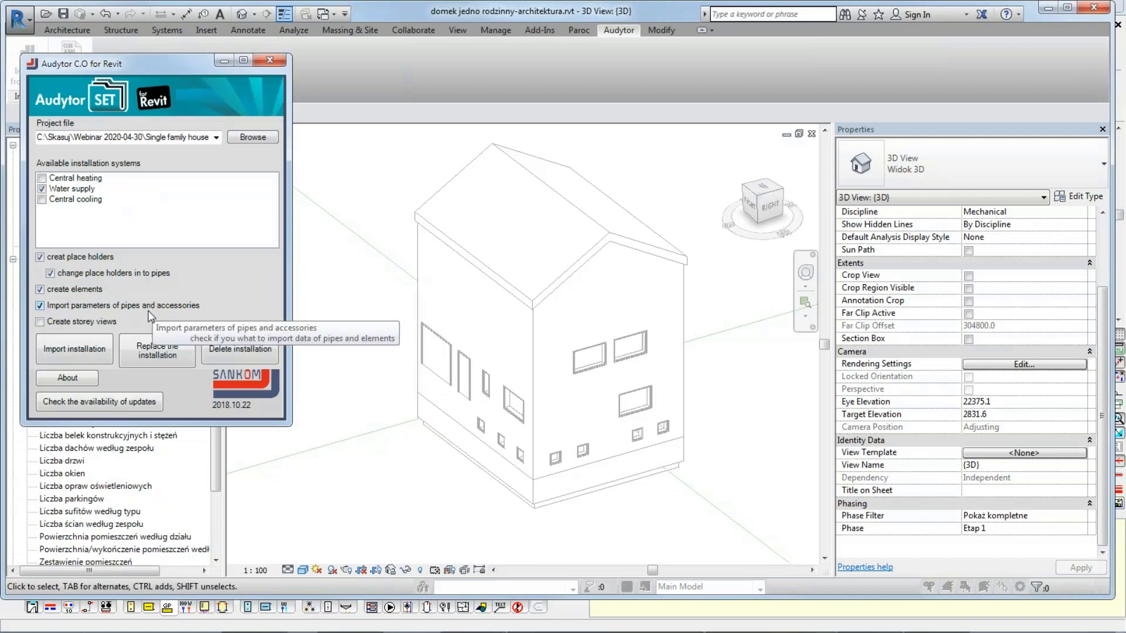
{"action": "left_click", "coordinate": [69, 349]}
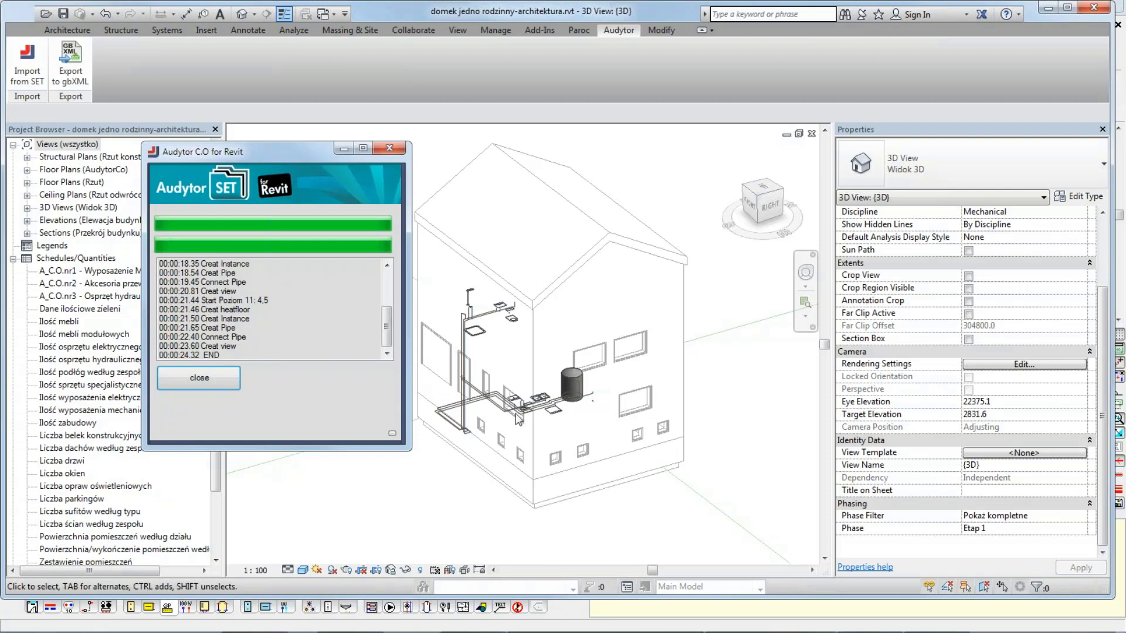
{"action": "left_click", "coordinate": [197, 379]}
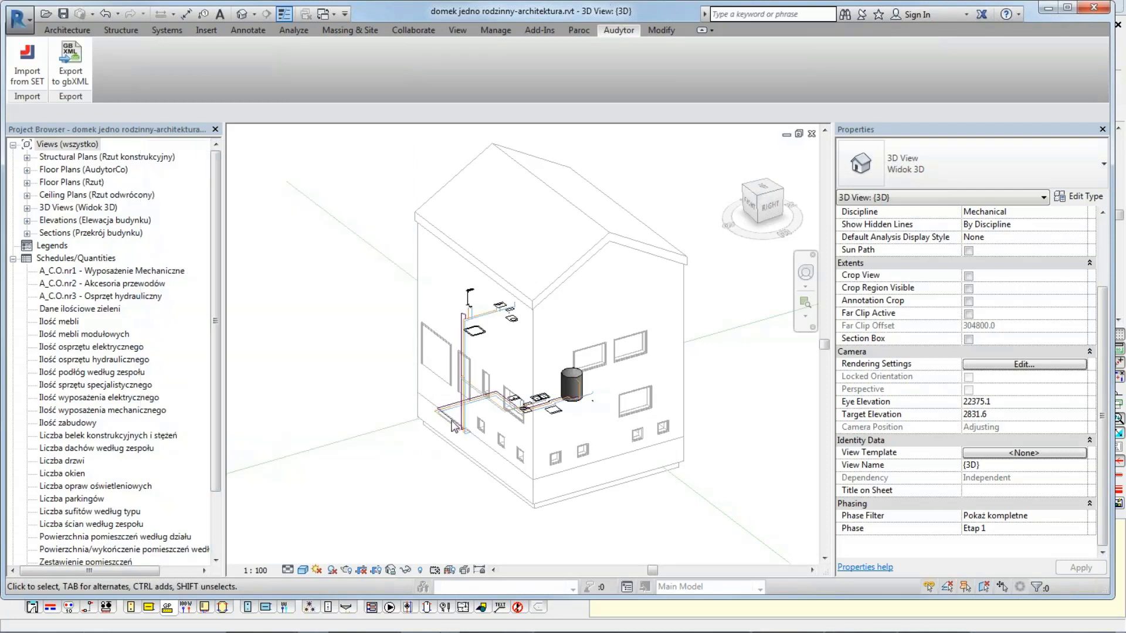
- Select the vertical cold water pipe of the imported installation and examine its dimensions, mechanical and flow properties
{"action": "scroll", "coordinate": [487, 437], "scroll_direction": "up", "scroll_amount": 5}
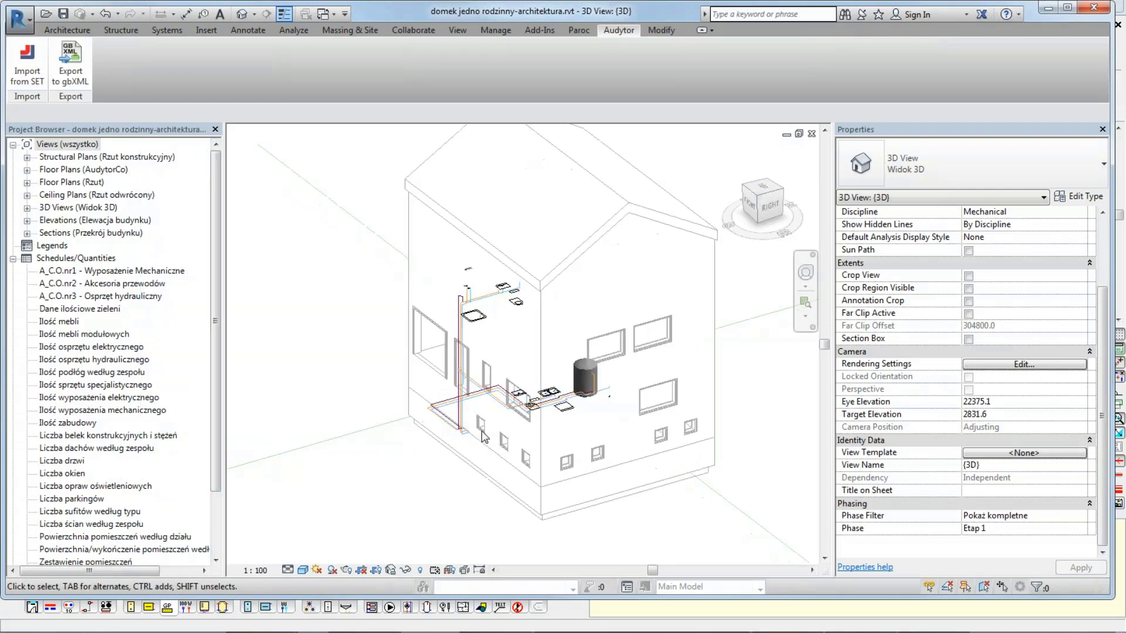
{"action": "scroll", "coordinate": [565, 408], "scroll_direction": "down", "scroll_amount": 1}
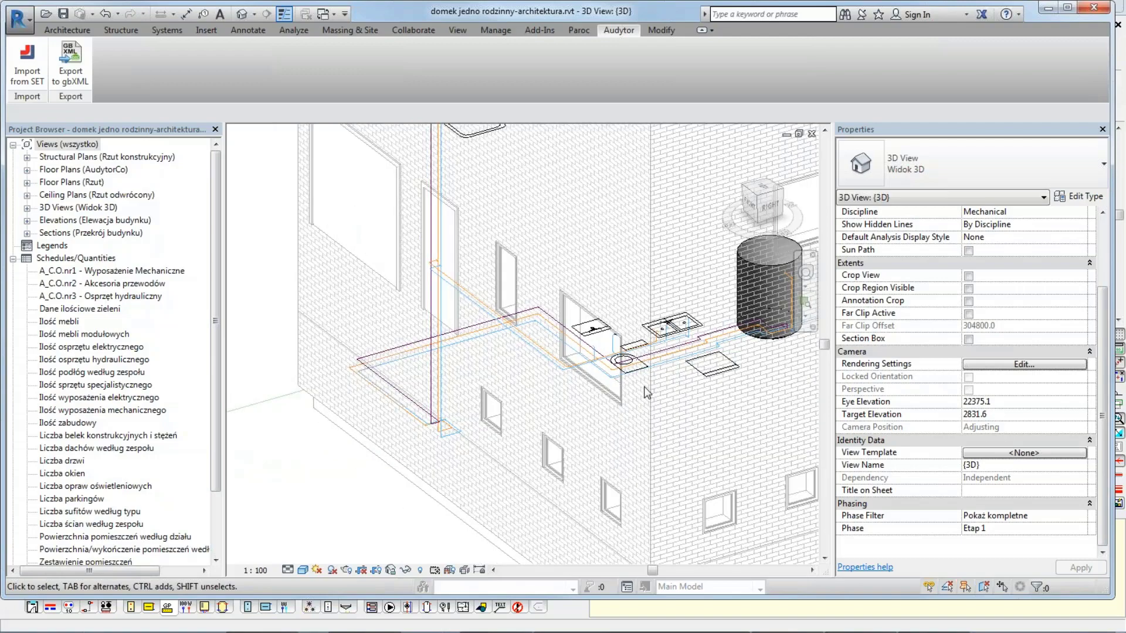
{"action": "left_click", "coordinate": [439, 302]}
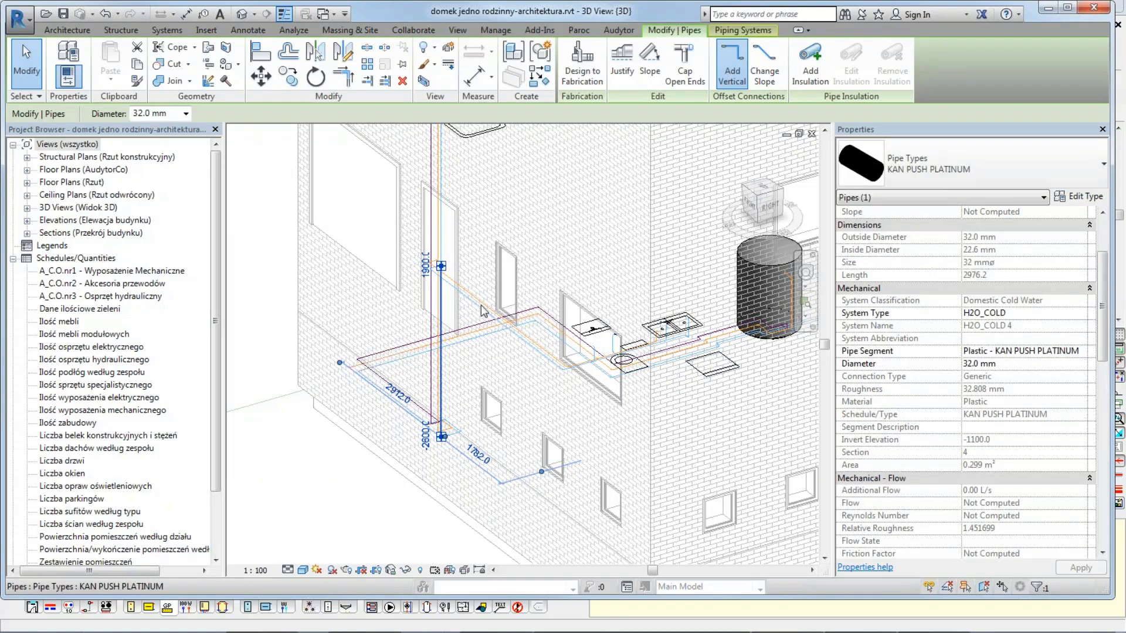
{"action": "scroll", "coordinate": [984, 301], "scroll_direction": "down", "scroll_amount": 2}
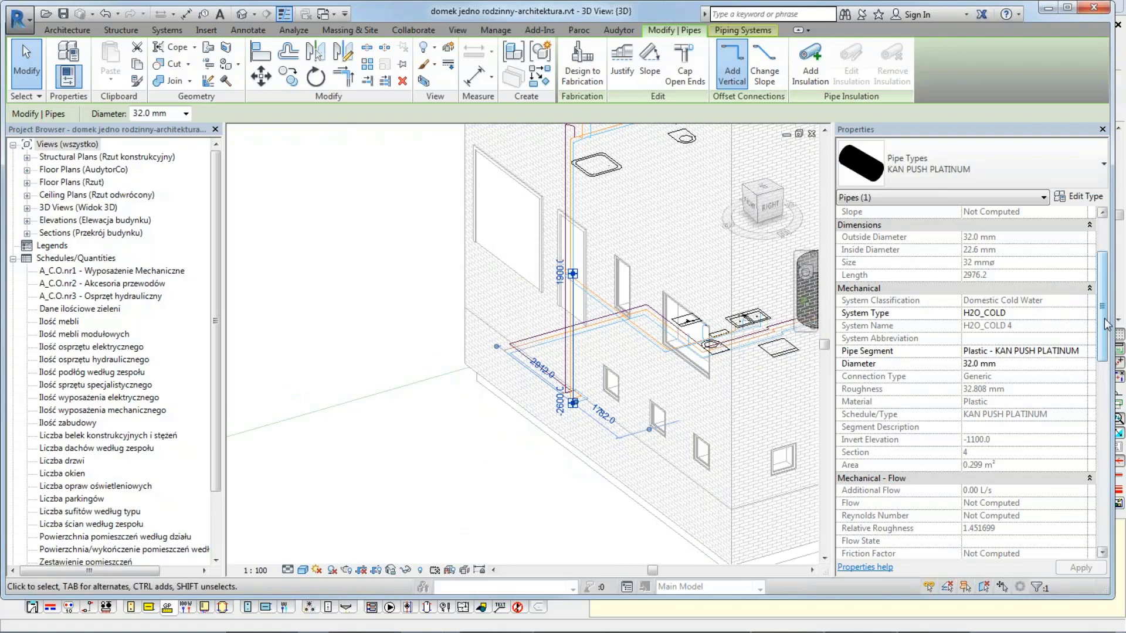
{"action": "mouse_move", "coordinate": [1105, 323]}
{"action": "left_mouse_down"}
{"action": "mouse_move", "coordinate": [1106, 359]}
{"action": "mouse_move", "coordinate": [1111, 340]}
{"action": "left_mouse_up"}
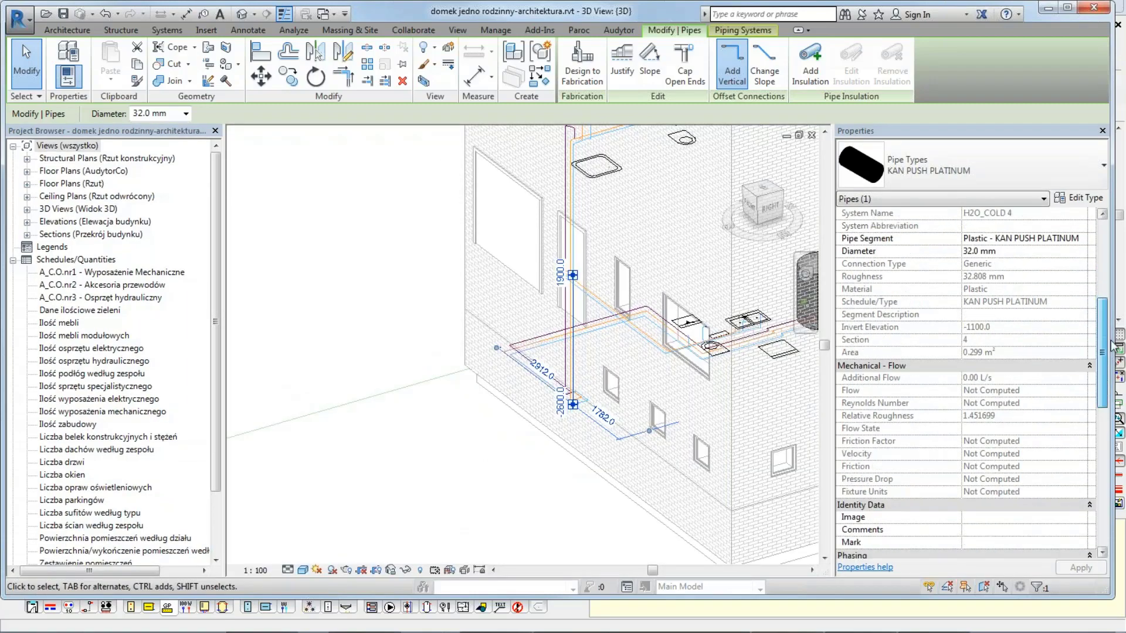
{"action": "scroll", "coordinate": [1102, 346], "scroll_direction": "up", "scroll_amount": 5}
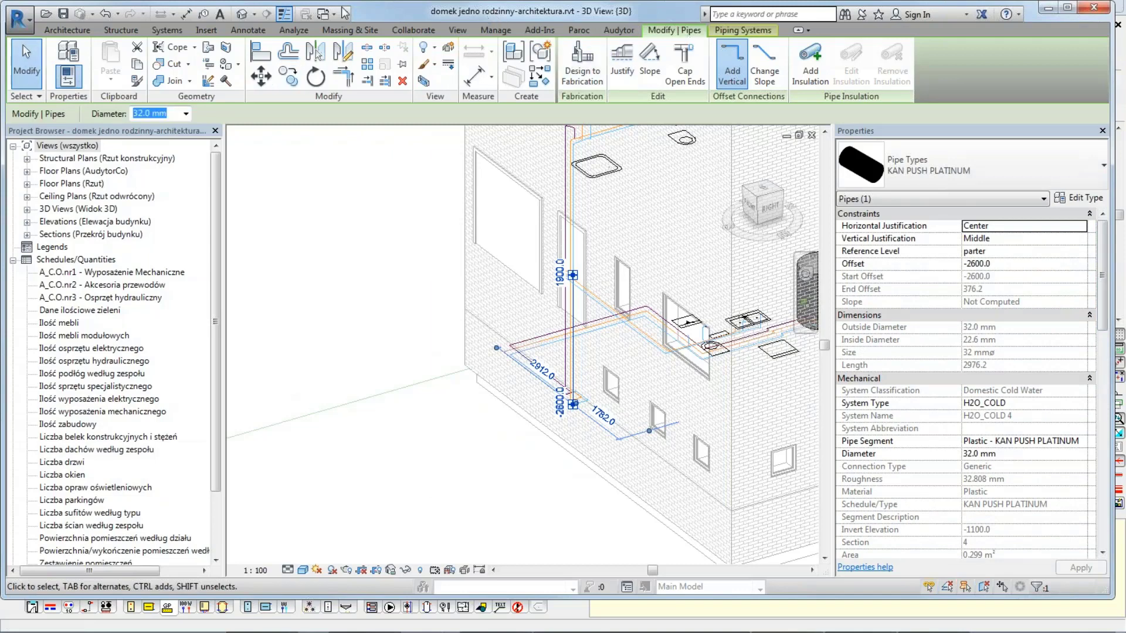
- Delete the imported water supply installation from the house model with the Import from SET tool
{"action": "left_click", "coordinate": [620, 30]}
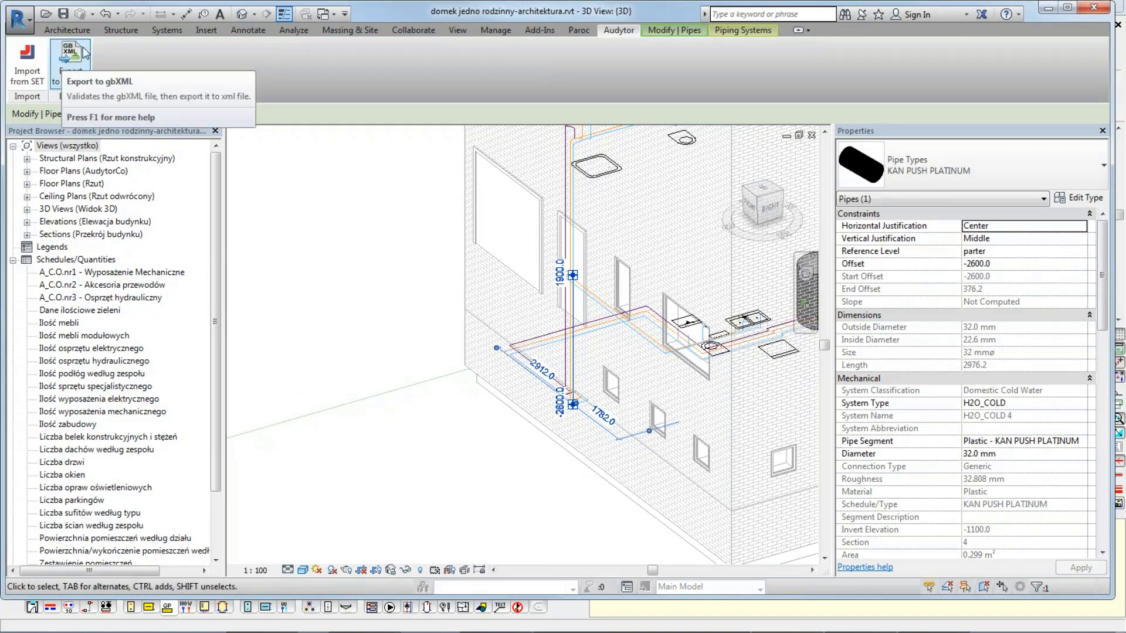
{"action": "left_click", "coordinate": [33, 57]}
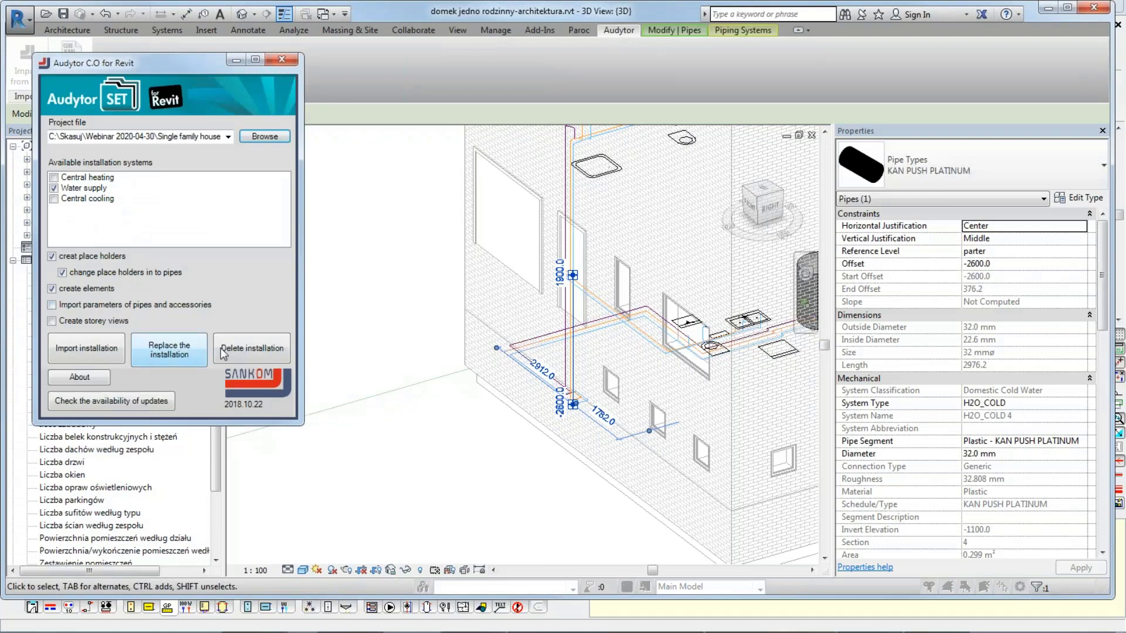
{"action": "left_click", "coordinate": [247, 352]}
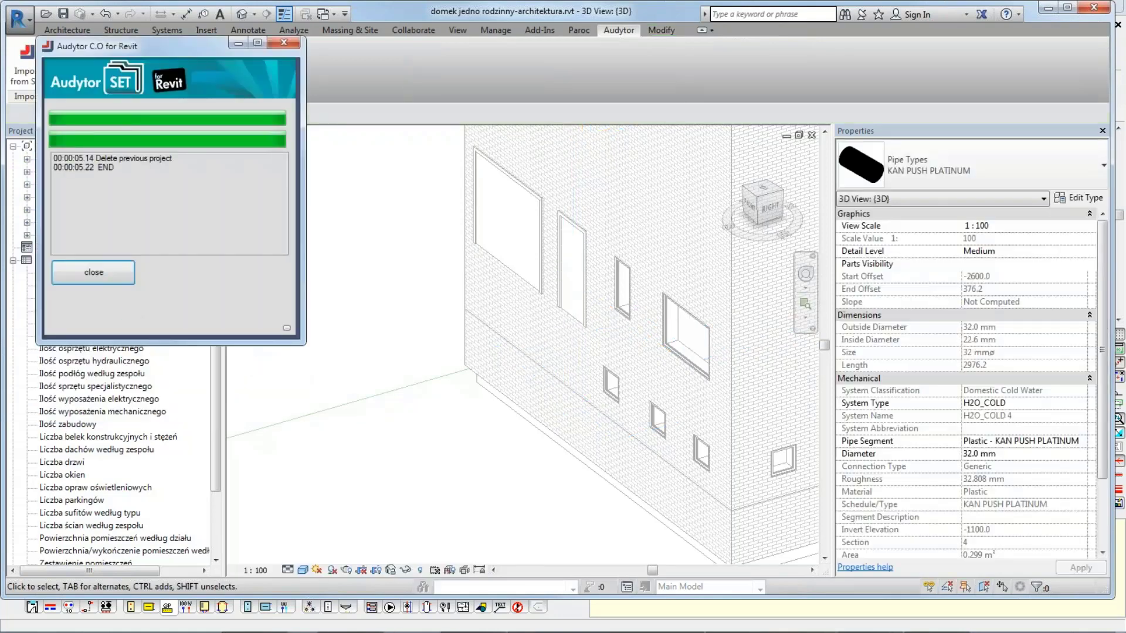
{"action": "left_click", "coordinate": [120, 279]}
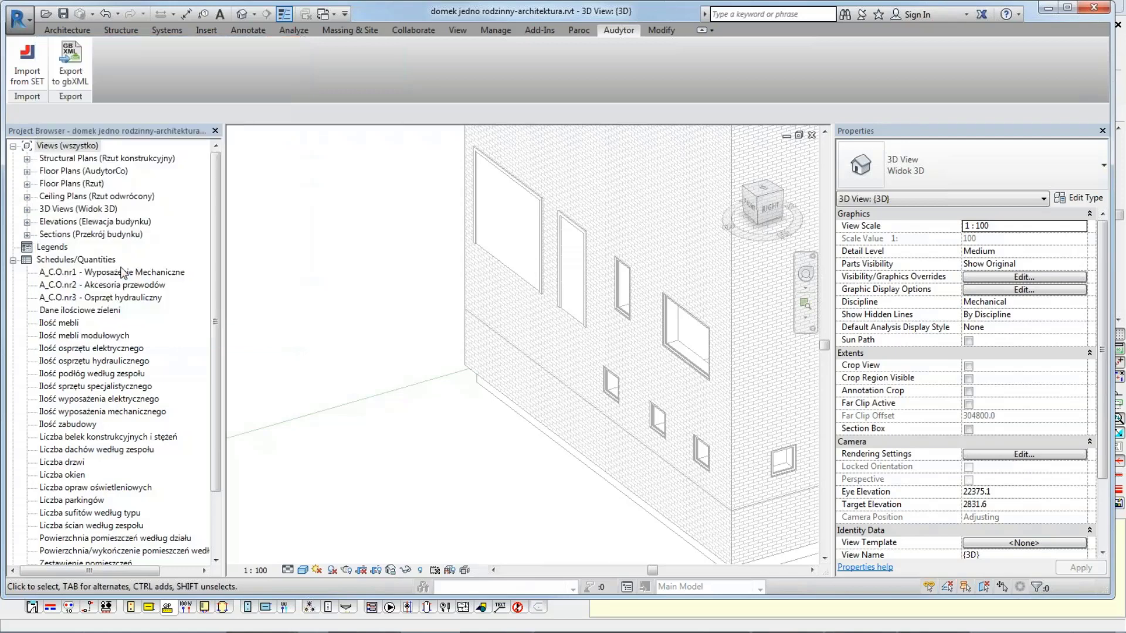
- Start a new import from SET with Central heating selected and Water supply excluded
{"action": "left_click", "coordinate": [28, 64]}
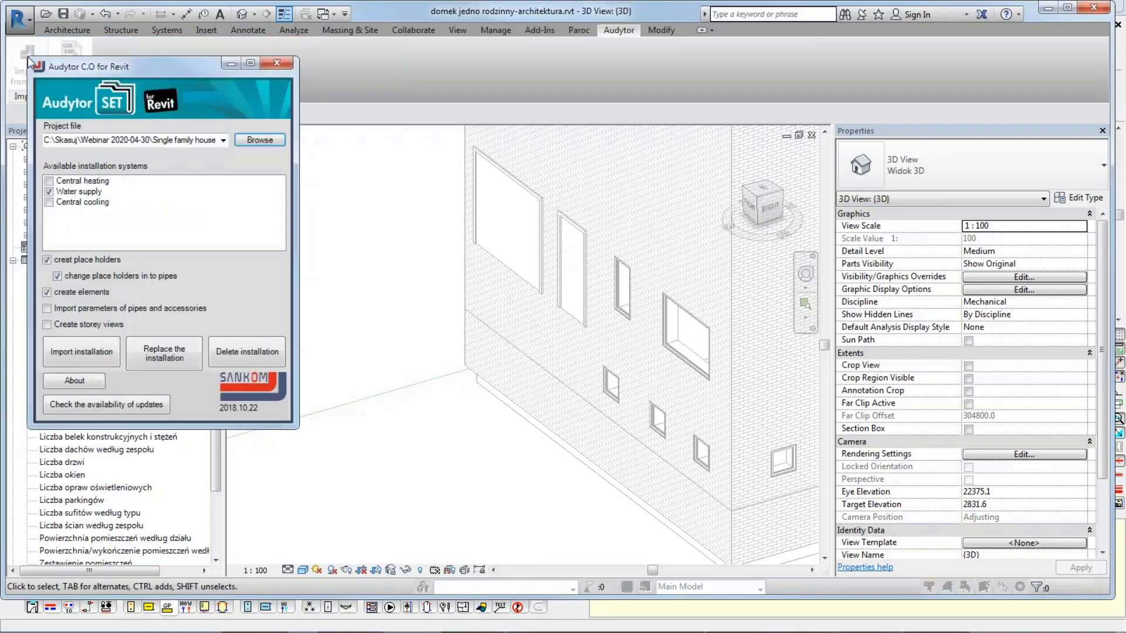
{"action": "left_click", "coordinate": [49, 181]}
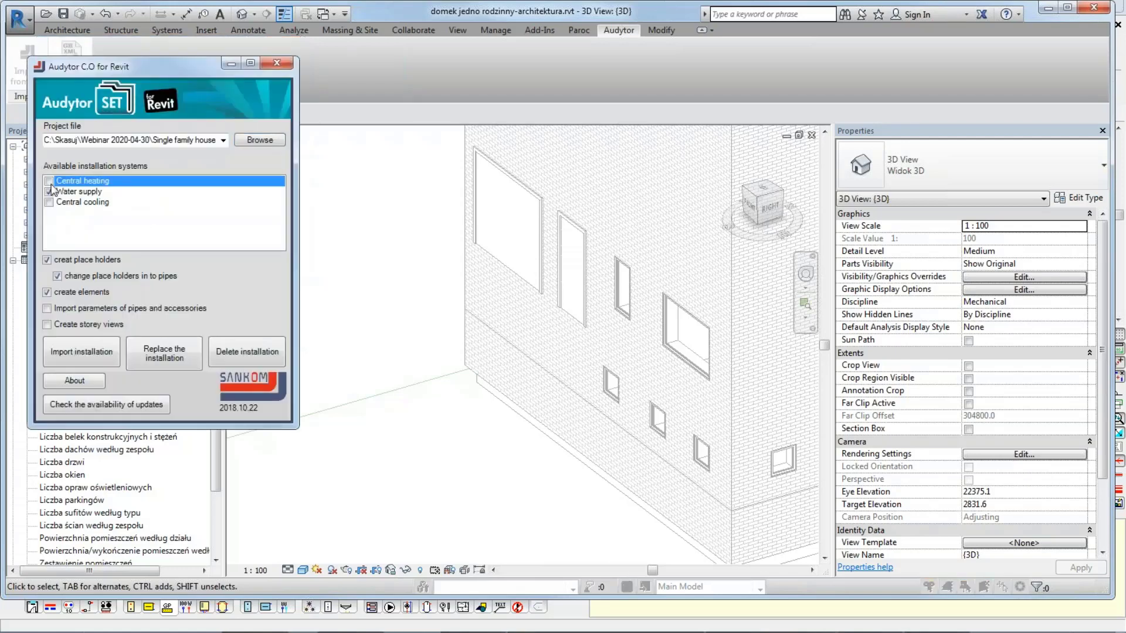
{"action": "left_click", "coordinate": [49, 192]}
{"action": "left_click", "coordinate": [49, 192]}
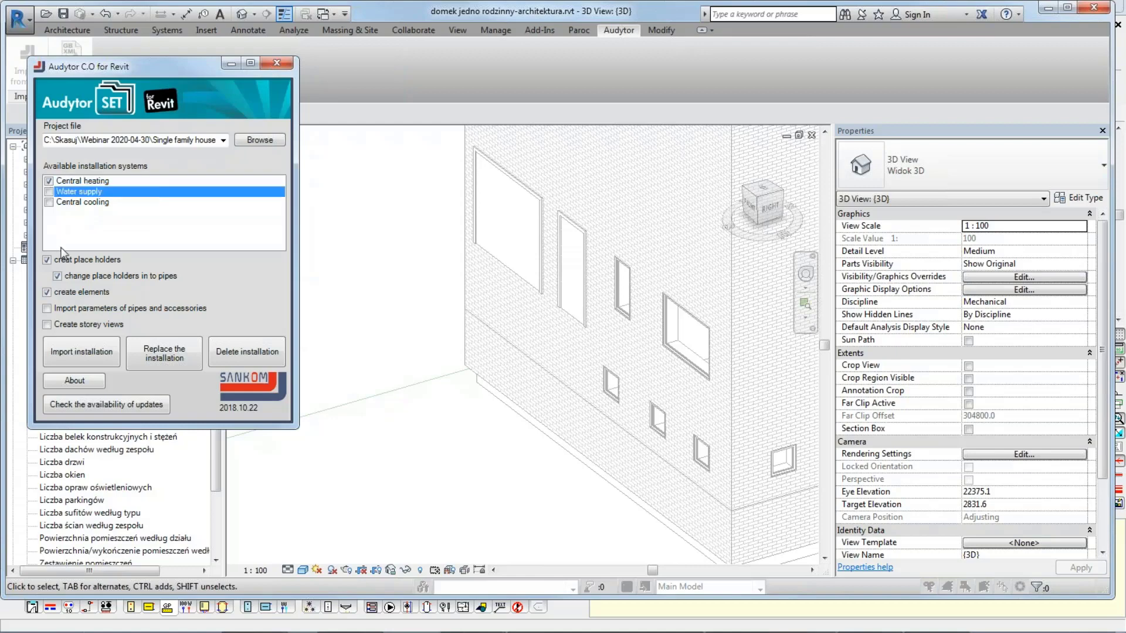
- Enable importing parameters of pipes and accessories and creating storey views, and import the central heating installation into the model
{"action": "left_click", "coordinate": [47, 308]}
{"action": "left_click", "coordinate": [47, 324]}
{"action": "left_click", "coordinate": [85, 355]}
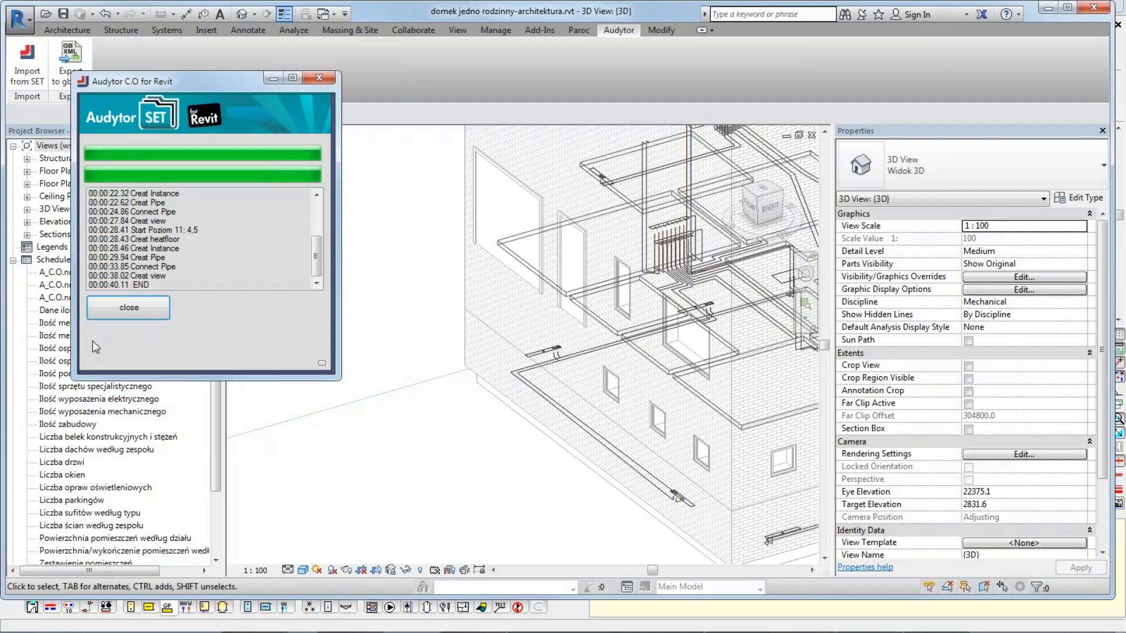
{"action": "left_click", "coordinate": [134, 312]}
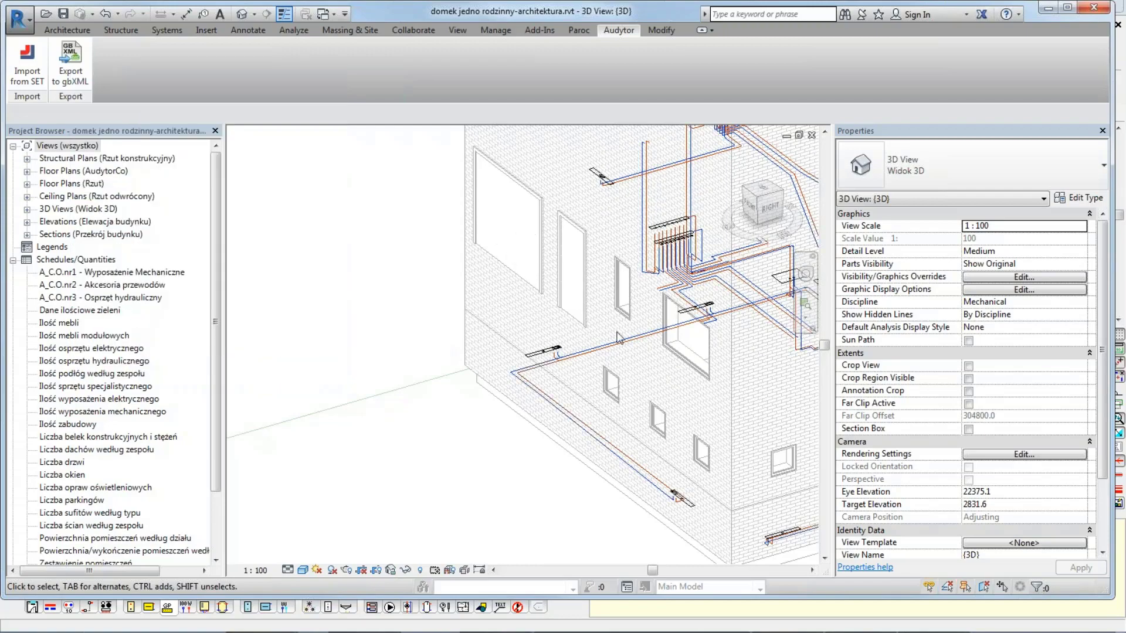
- Select a heating return pipe running to an upper-floor radiator and examine its properties, including the calculation results imported from SET
{"action": "middle_click_drag", "start_coordinate": [666, 333], "coordinate": [465, 362]}
{"action": "scroll", "coordinate": [466, 411], "scroll_direction": "down", "scroll_amount": 6}
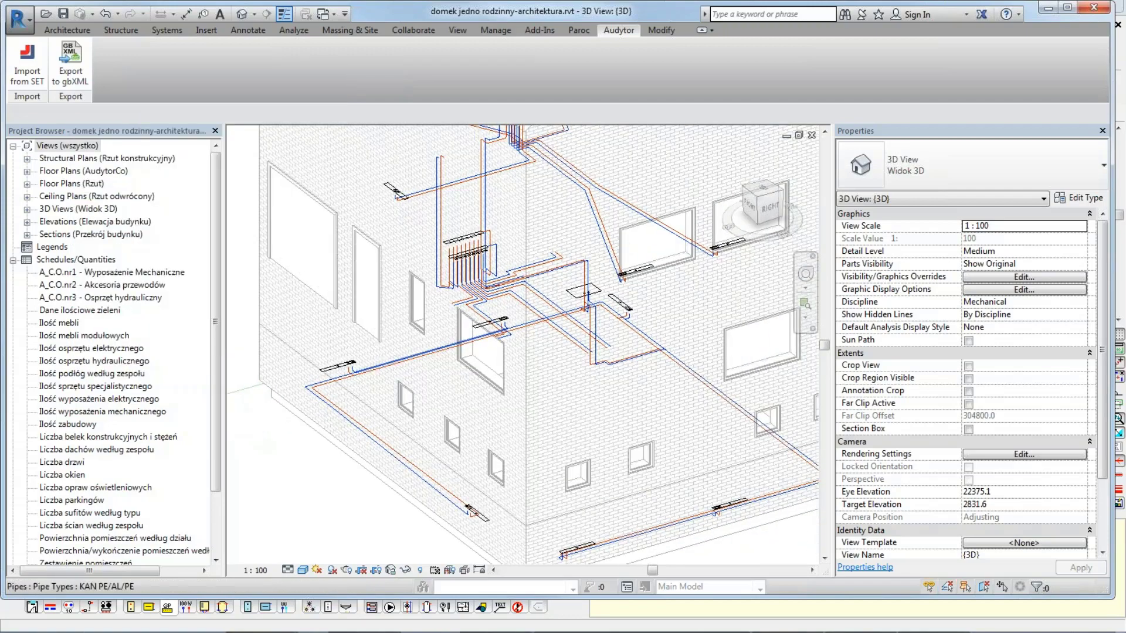
{"action": "scroll", "coordinate": [535, 384], "scroll_direction": "up", "scroll_amount": 2}
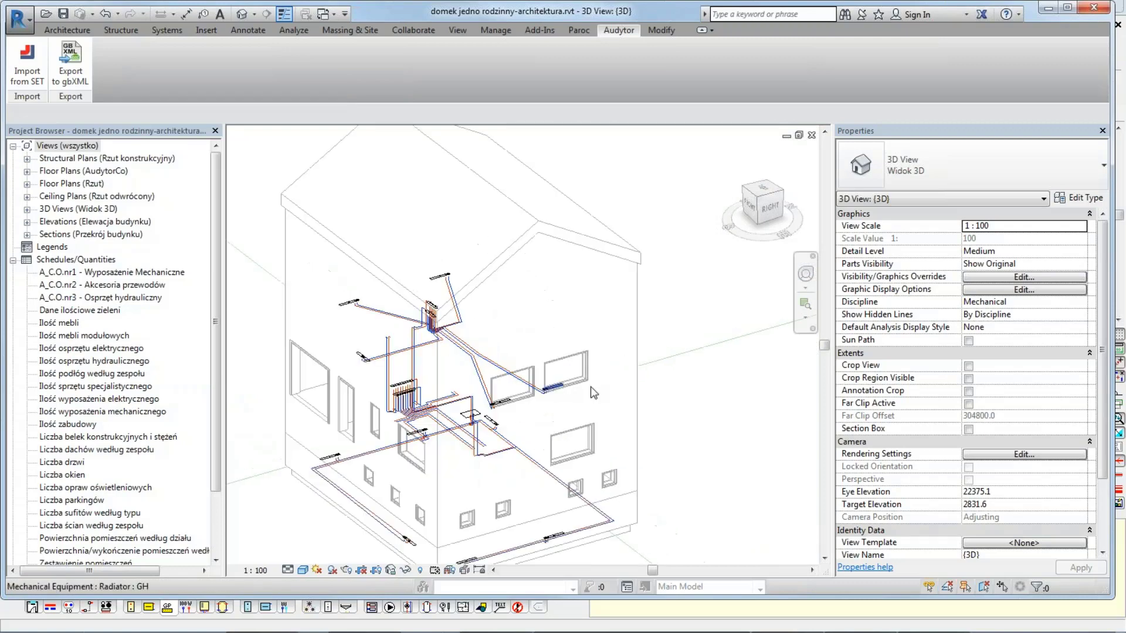
{"action": "scroll", "coordinate": [579, 389], "scroll_direction": "up", "scroll_amount": 3}
{"action": "middle_click_drag", "start_coordinate": [579, 389], "coordinate": [660, 403], "text": "shift"}
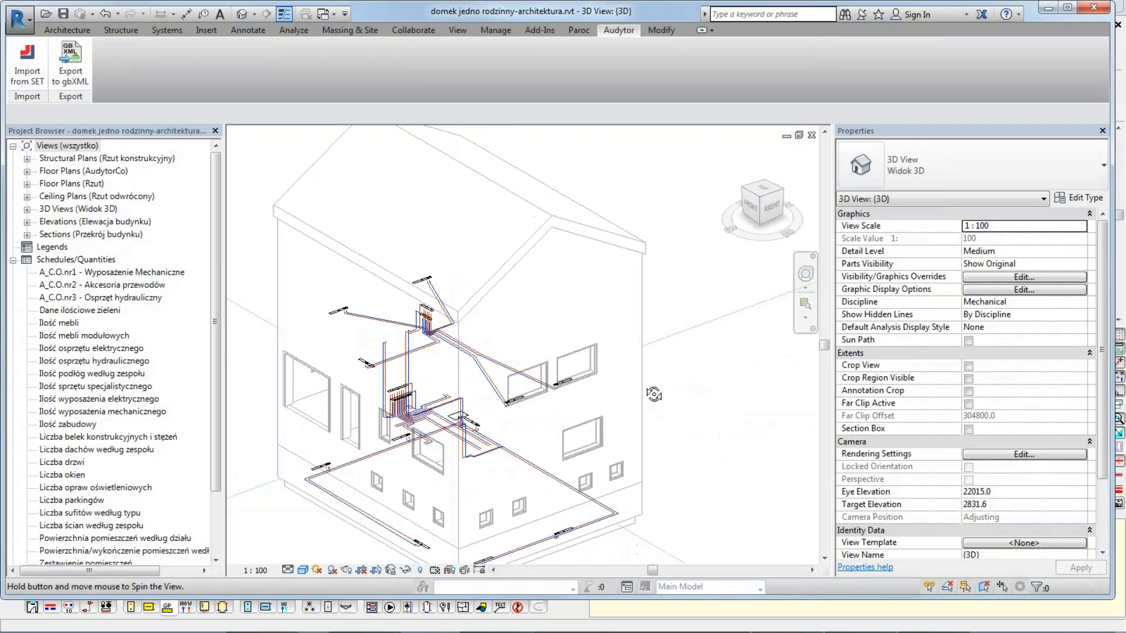
{"action": "left_click", "coordinate": [489, 382]}
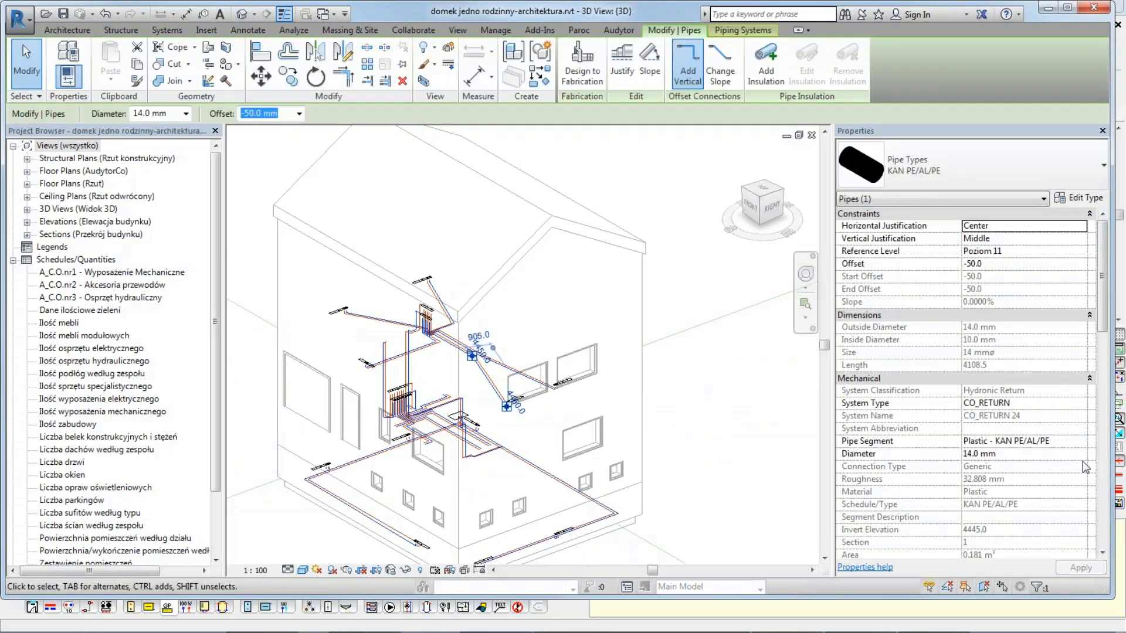
{"action": "left_click", "coordinate": [1102, 456]}
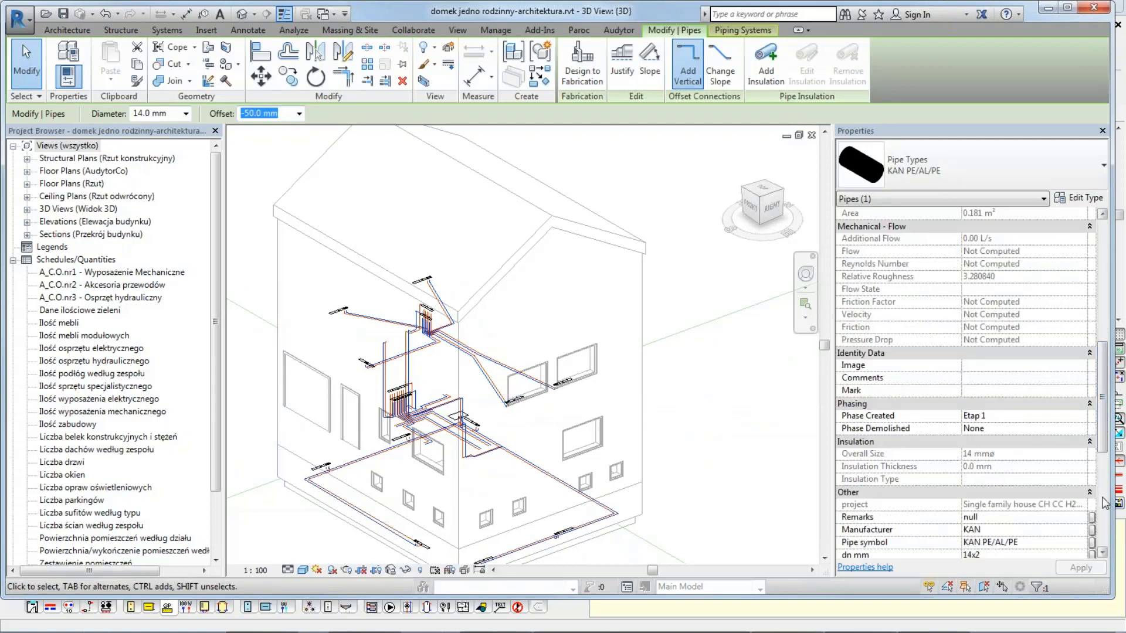
{"action": "left_click", "coordinate": [1103, 502]}
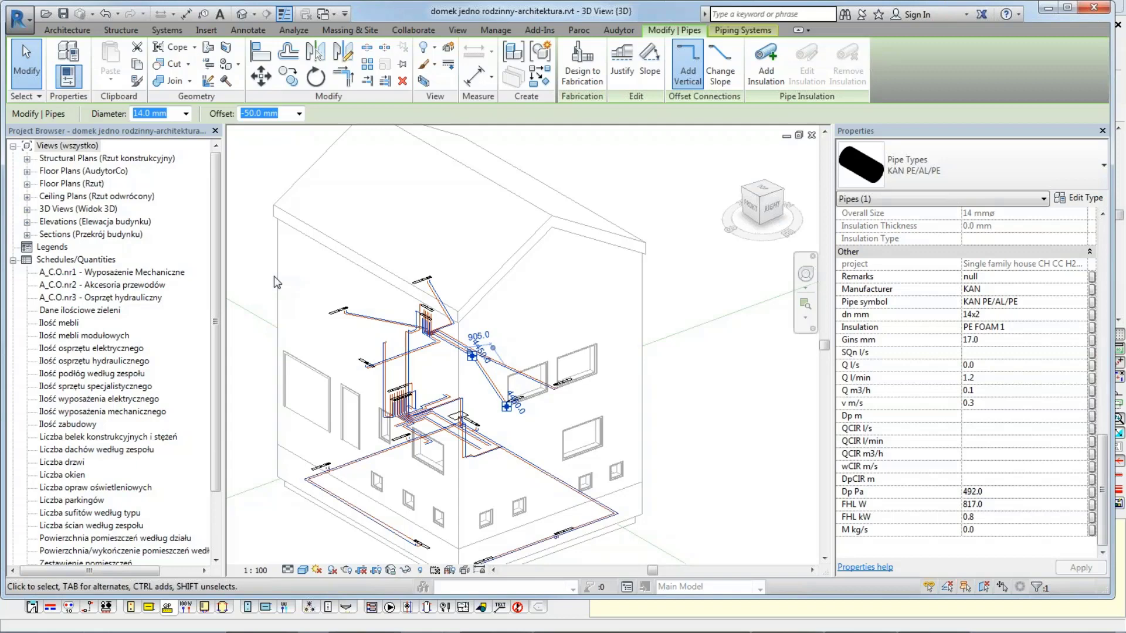
- Switch to Audytor SET, open the 1st floor plan and inspect the installations on all storeys in the 3D view
{"action": "key", "text": "alt+Tab"}
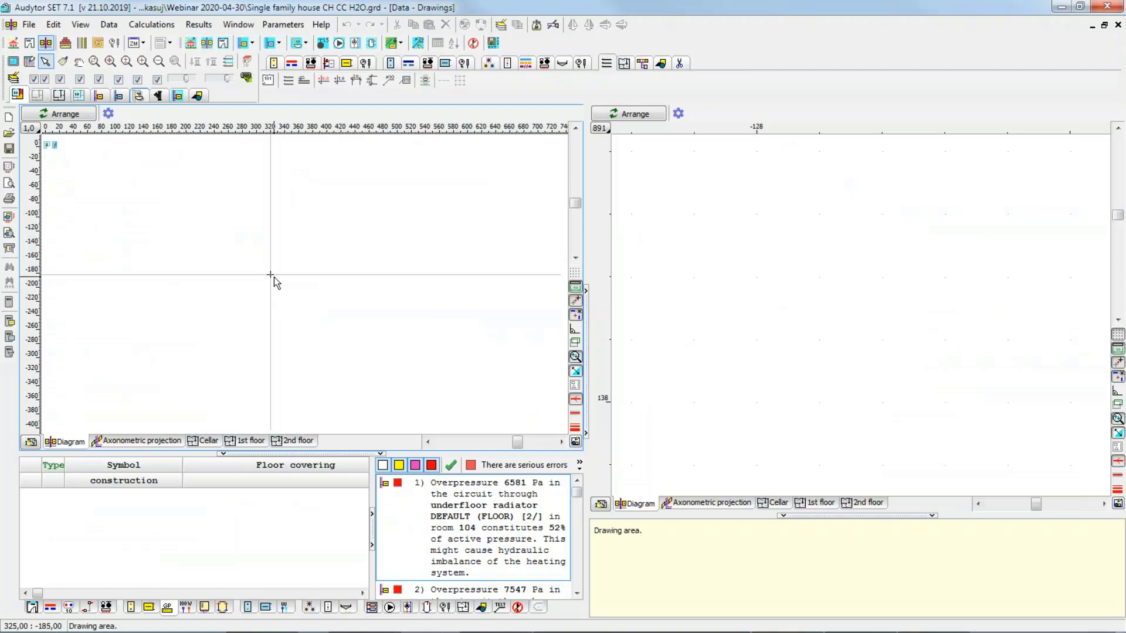
{"action": "left_click", "coordinate": [245, 441]}
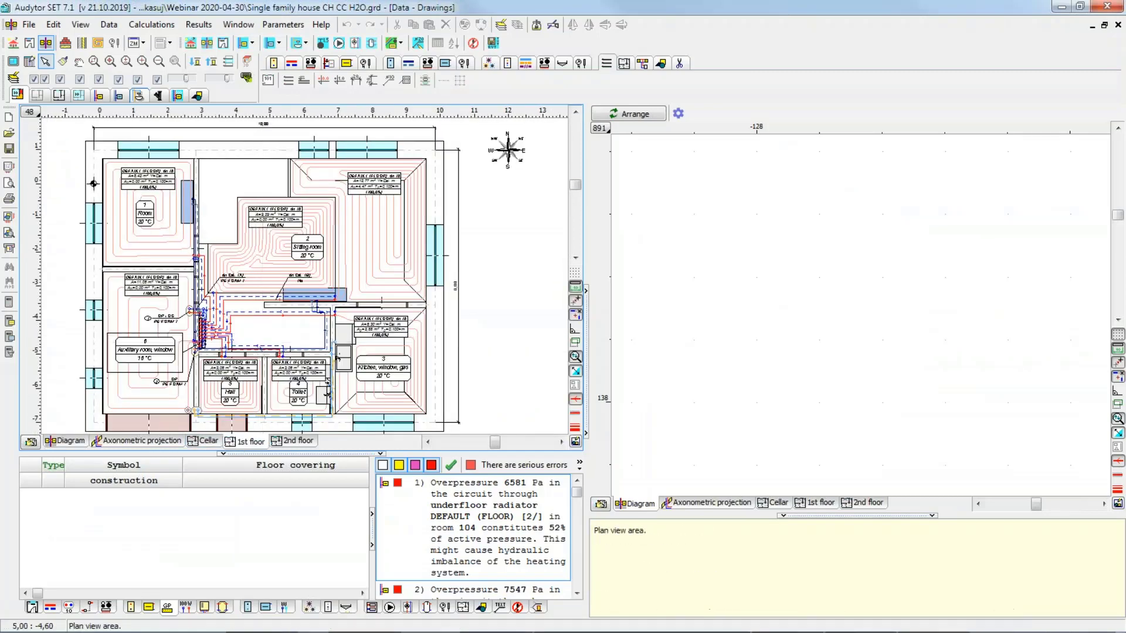
{"action": "left_click", "coordinate": [246, 62]}
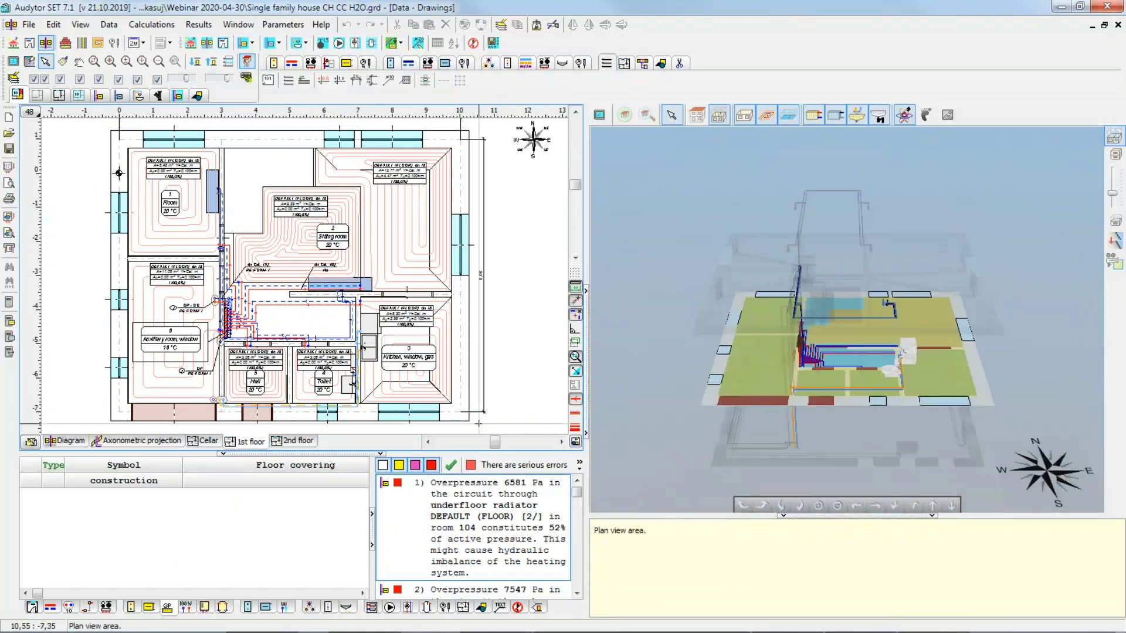
{"action": "left_click", "coordinate": [697, 115]}
{"action": "middle_click_drag", "start_coordinate": [1017, 314], "coordinate": [902, 282]}
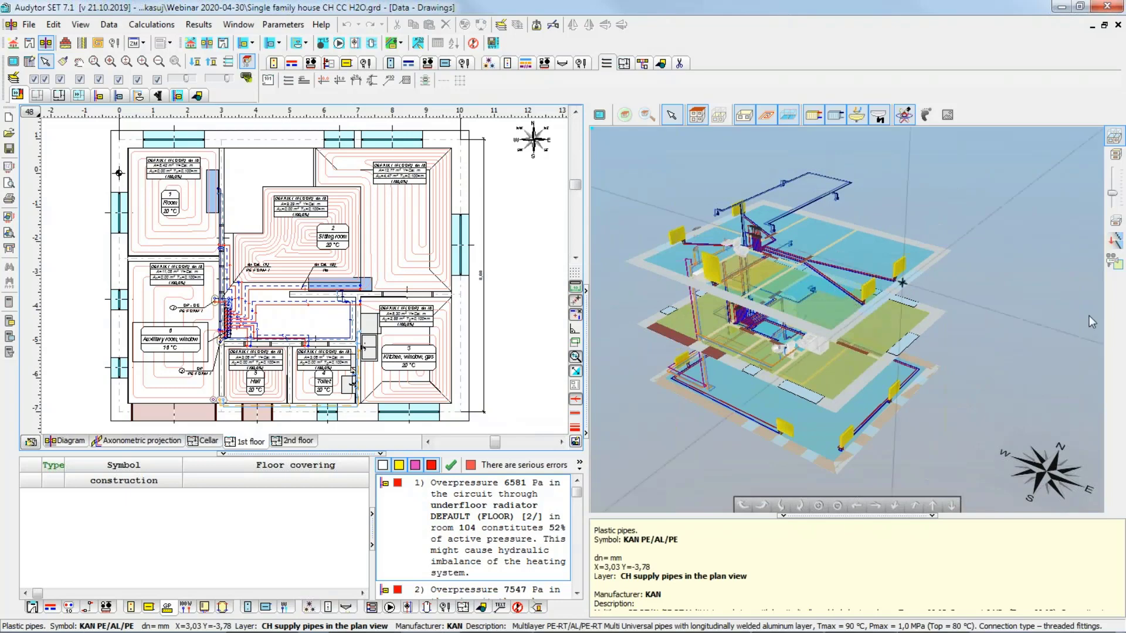